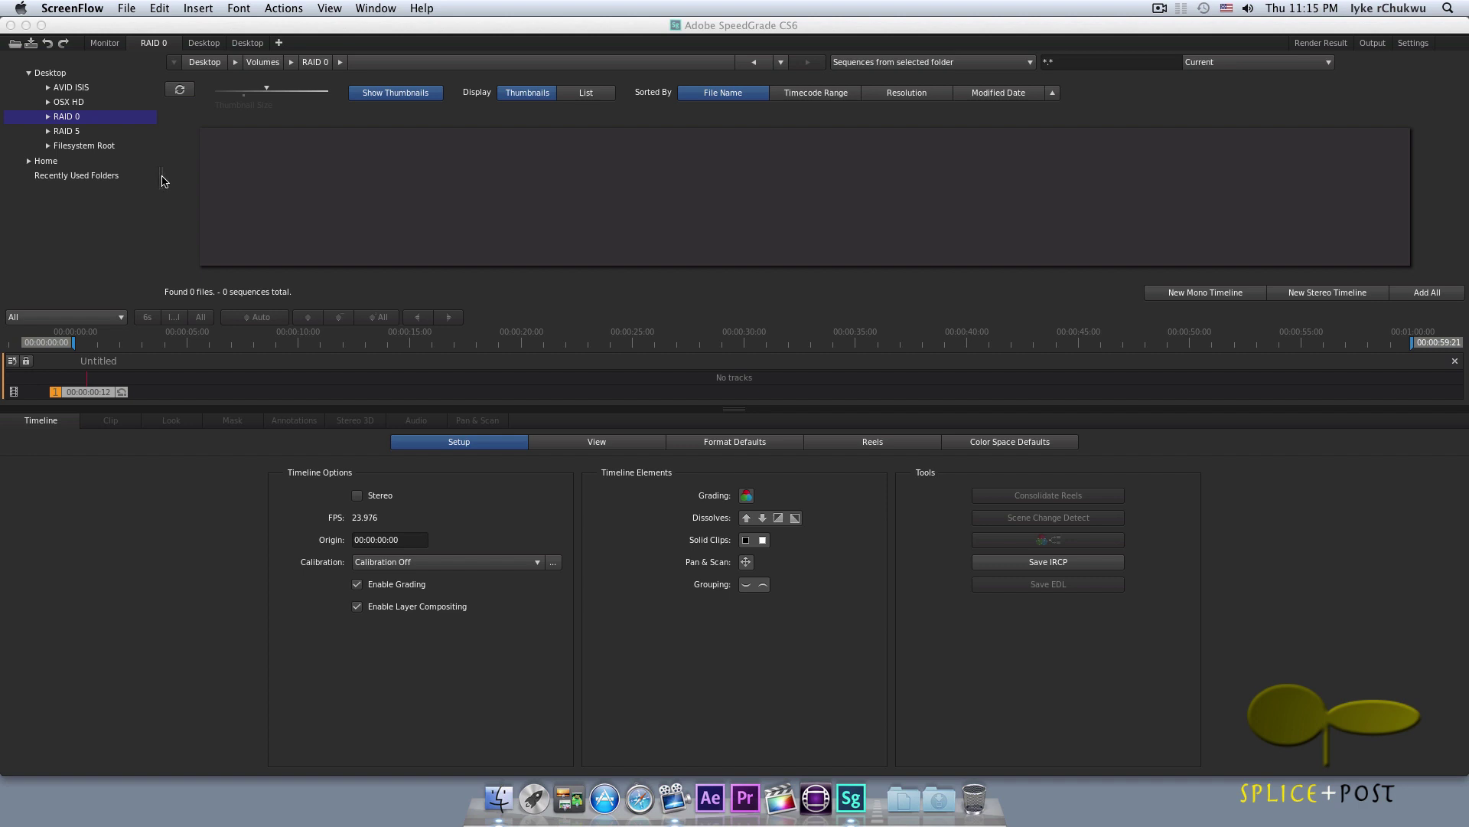
# Display the video monitor, and switch to the first Desktop media browser
pyautogui.click(161, 178)
pyautogui.moveTo(162, 177); pyautogui.dragTo(89, 161)
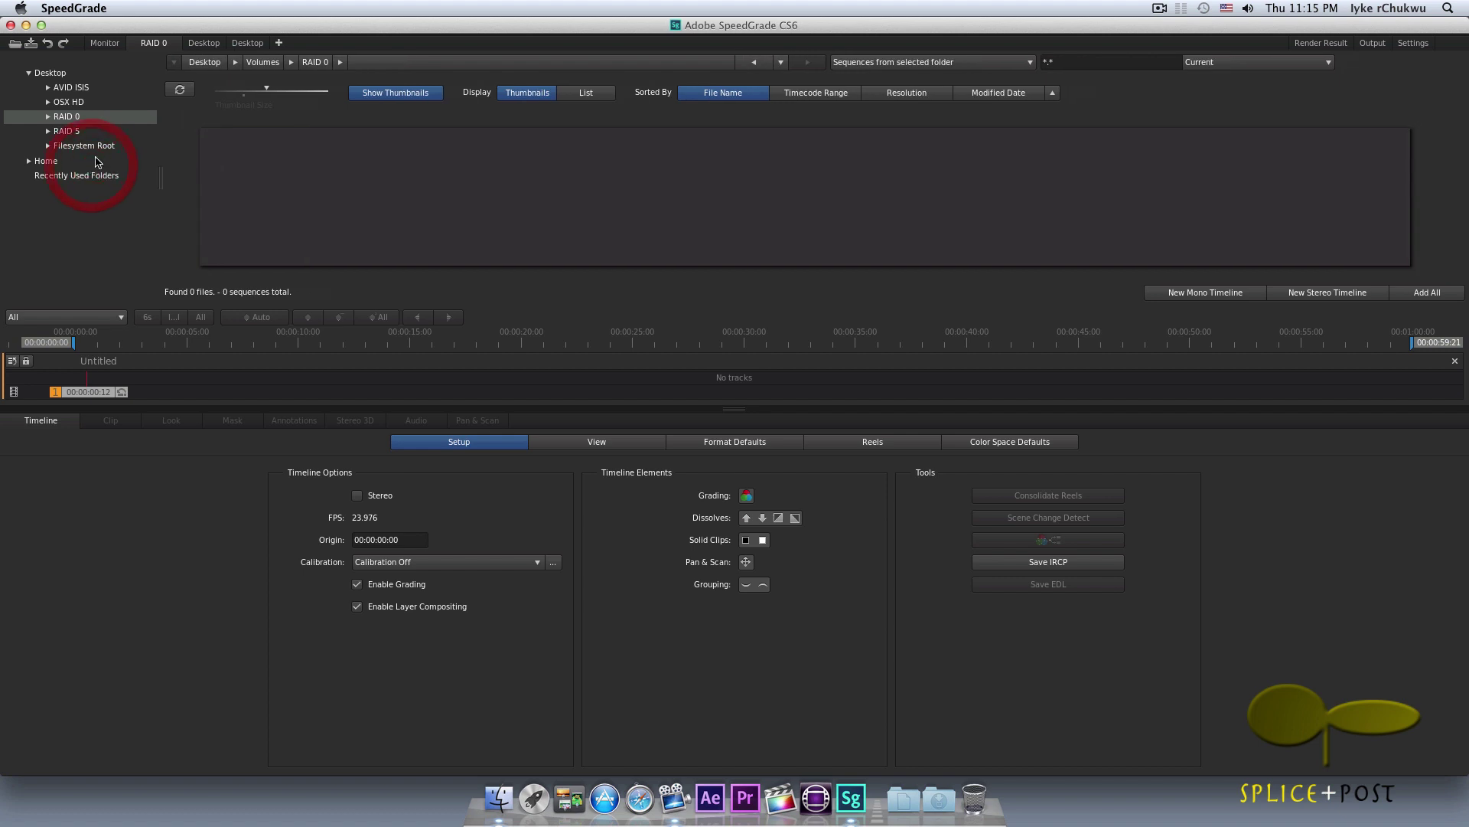
pyautogui.click(119, 46)
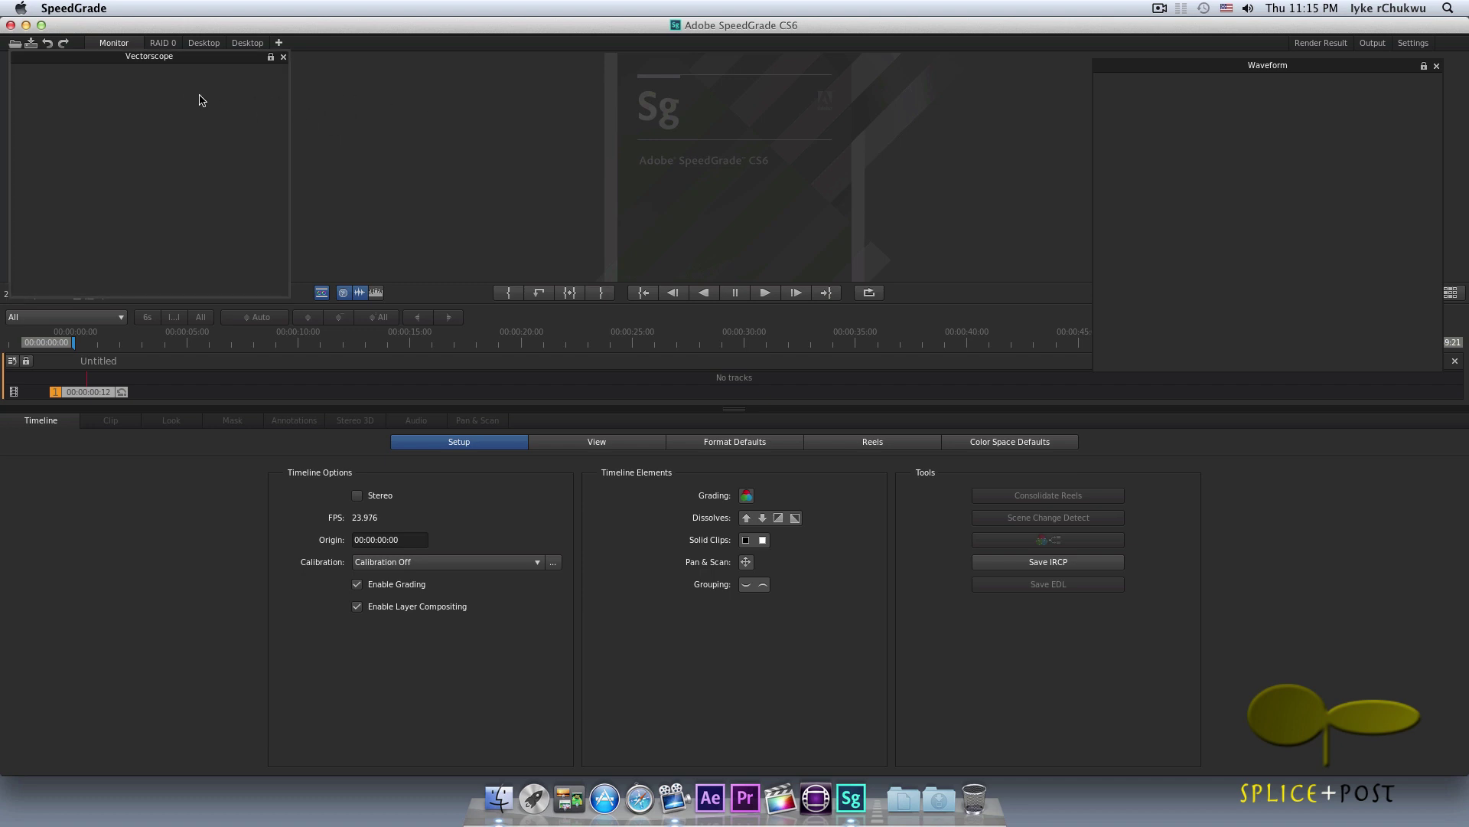
pyautogui.click(204, 44)
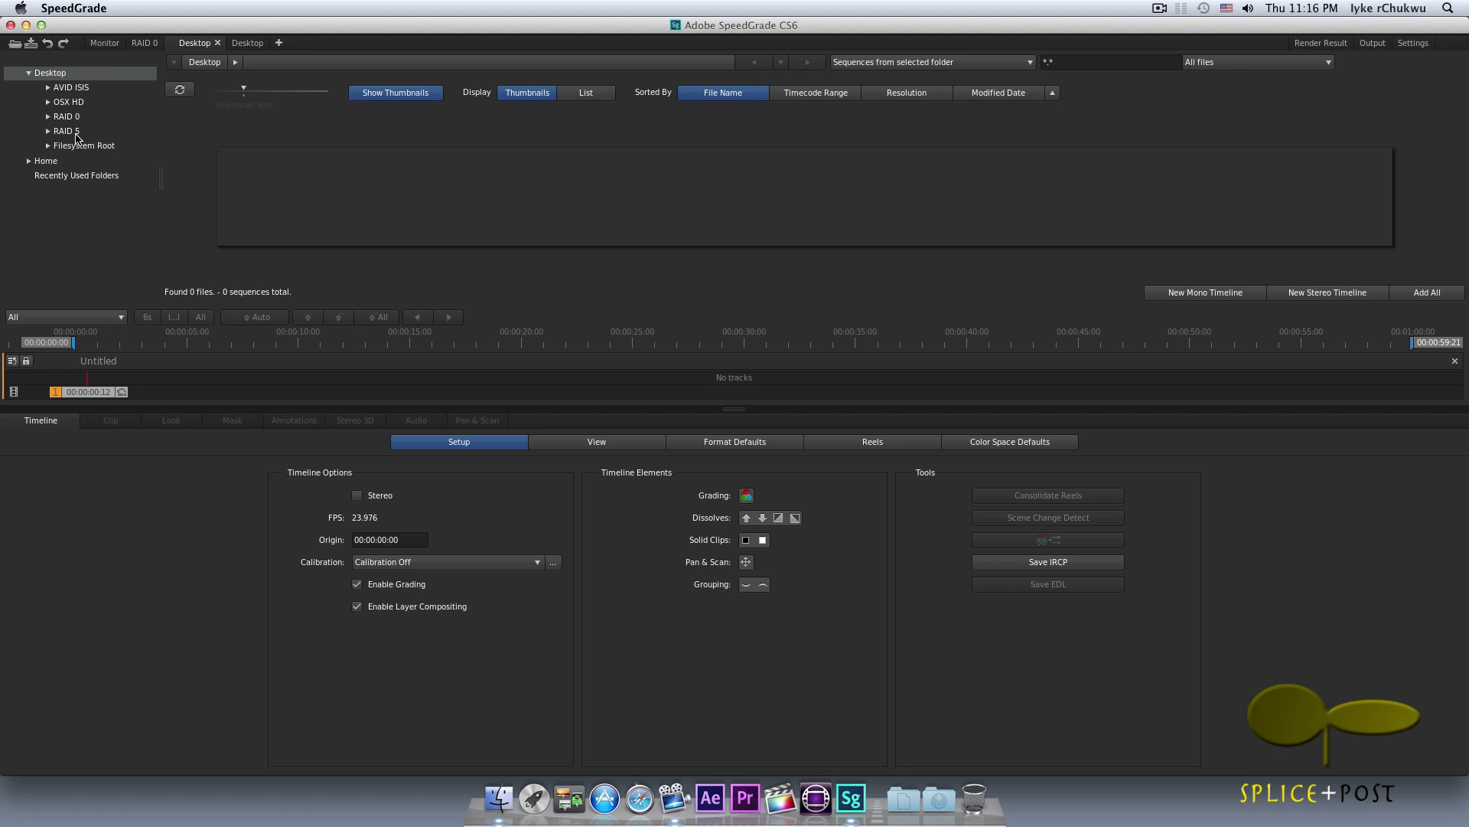
# Expand the RAID 5 volume in the folder tree and select its Short Films folder
pyautogui.click(70, 134)
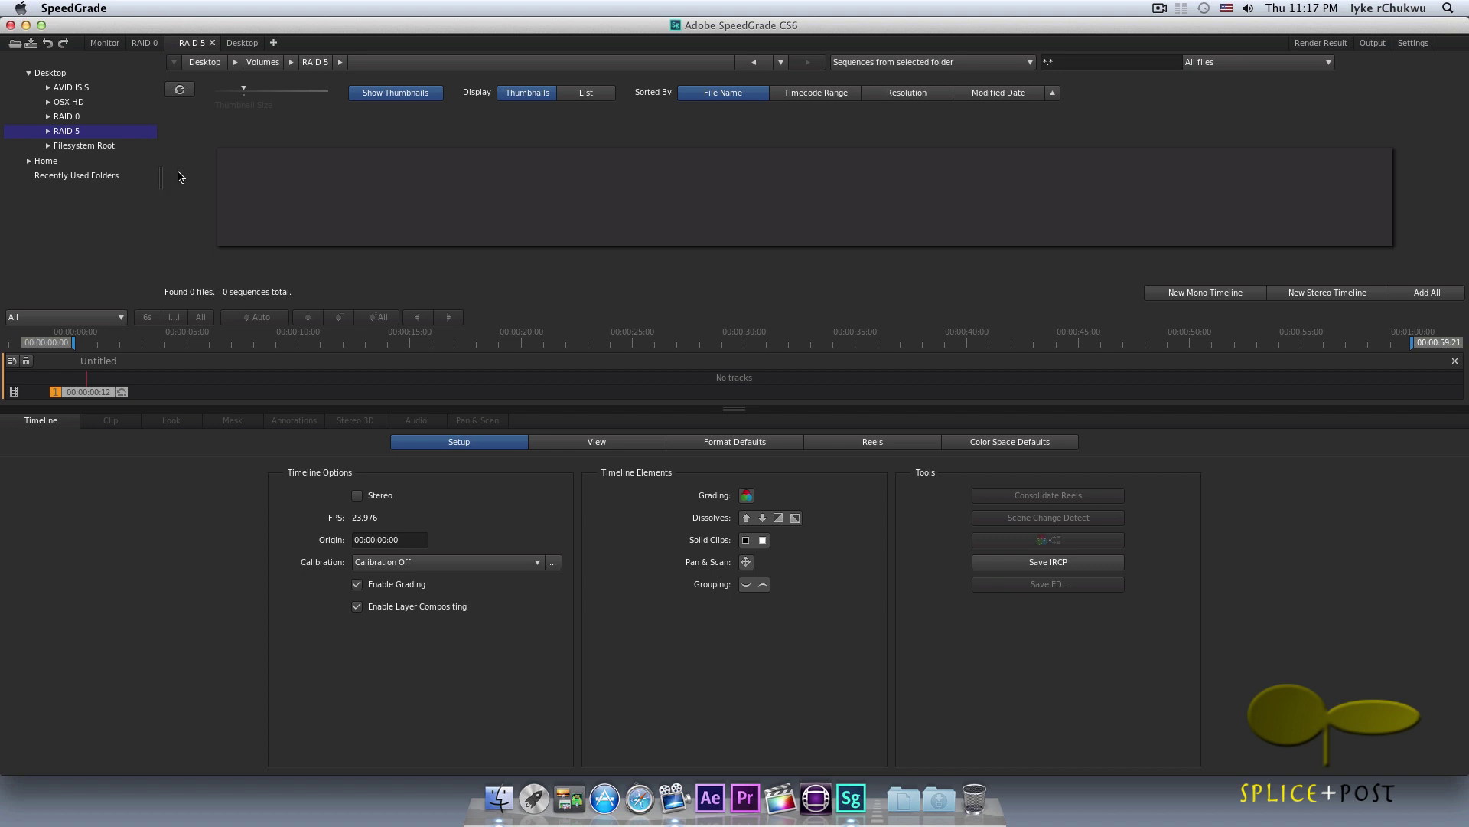
pyautogui.click(48, 132)
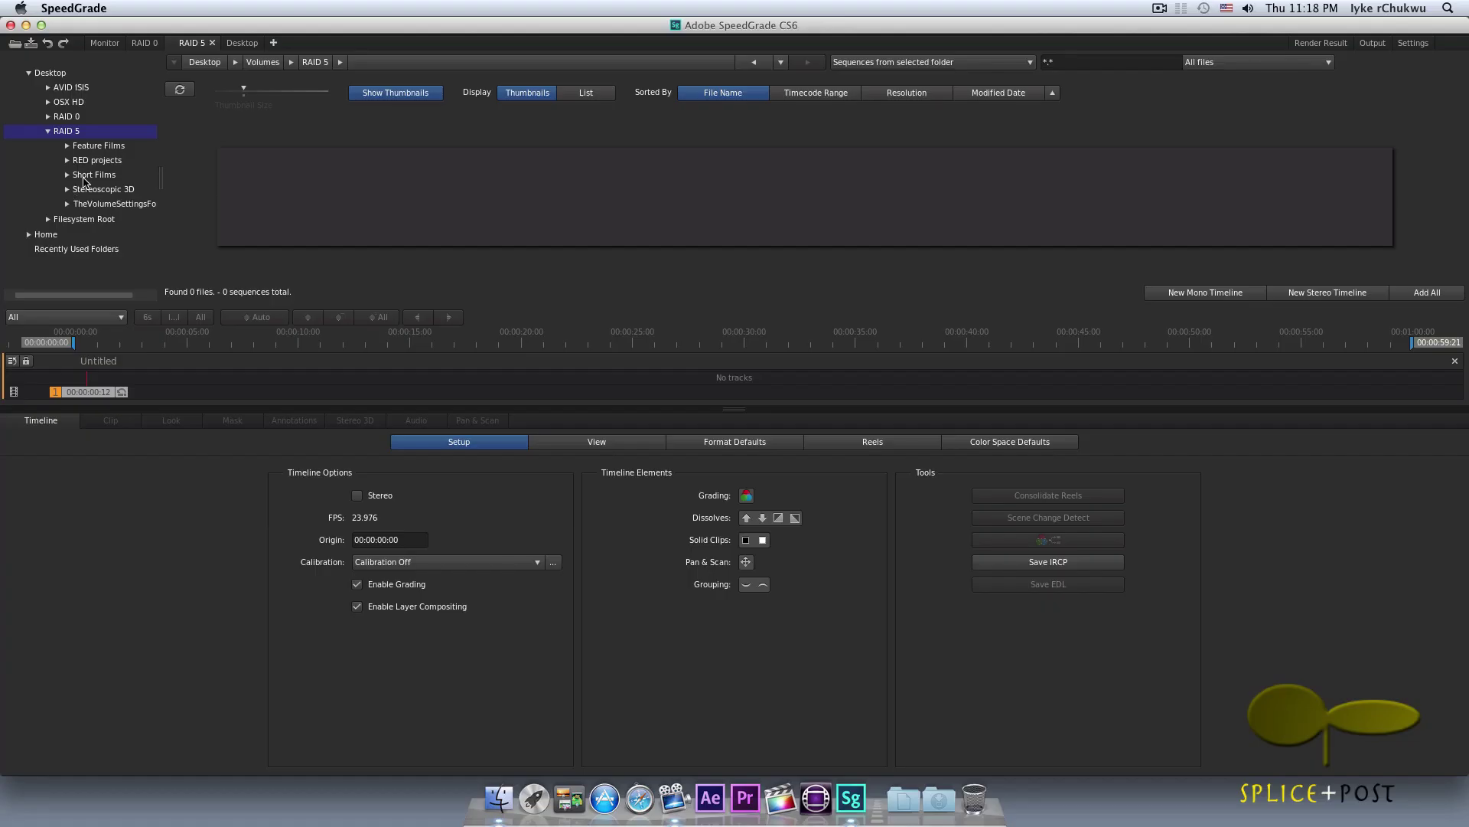
pyautogui.click(88, 175)
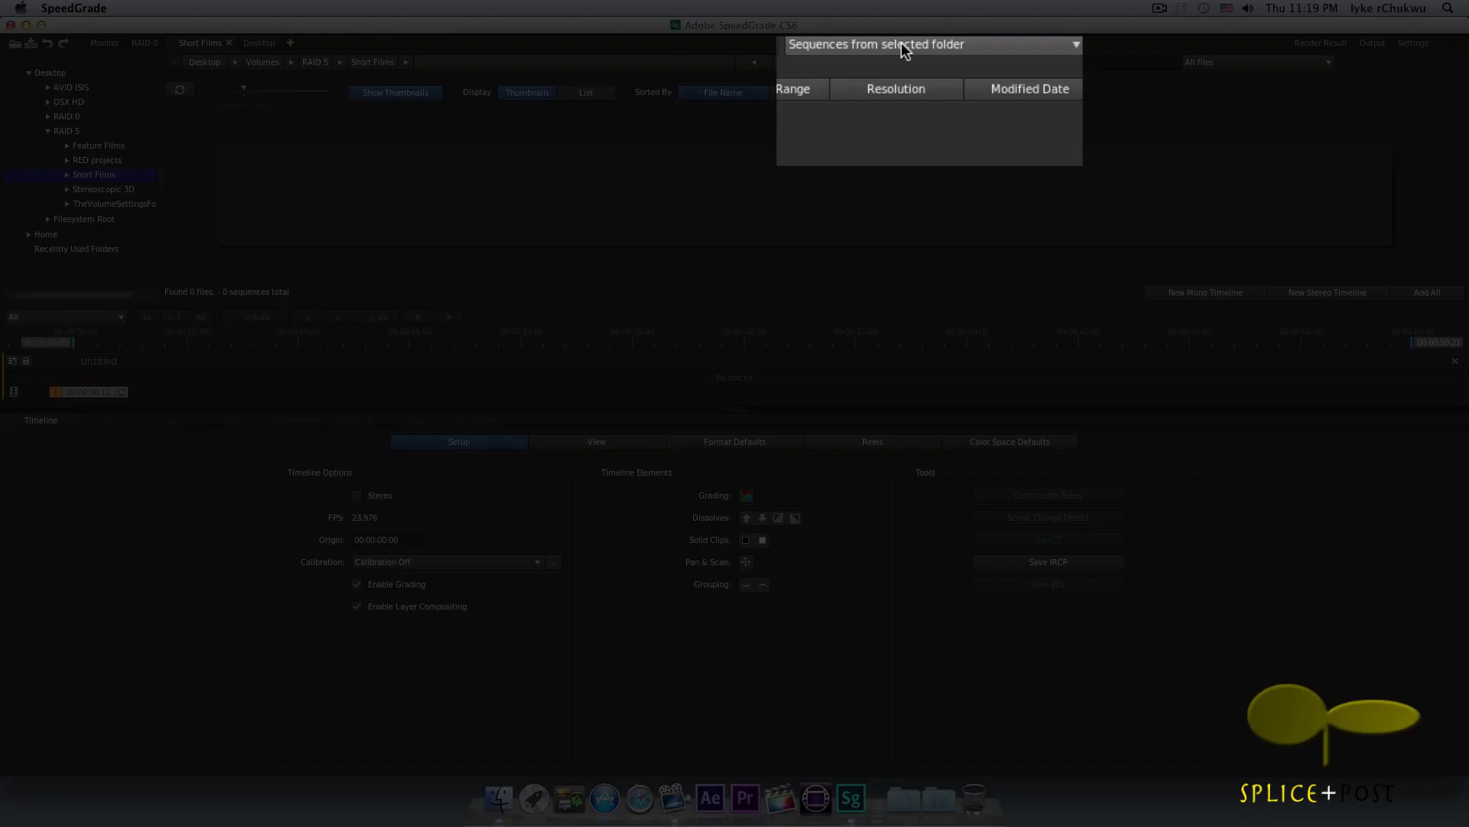
# Expand the Short Films folder and set the browsing scope to "Sequences from folder + subtree" to list its nested clips
pyautogui.click(902, 42)
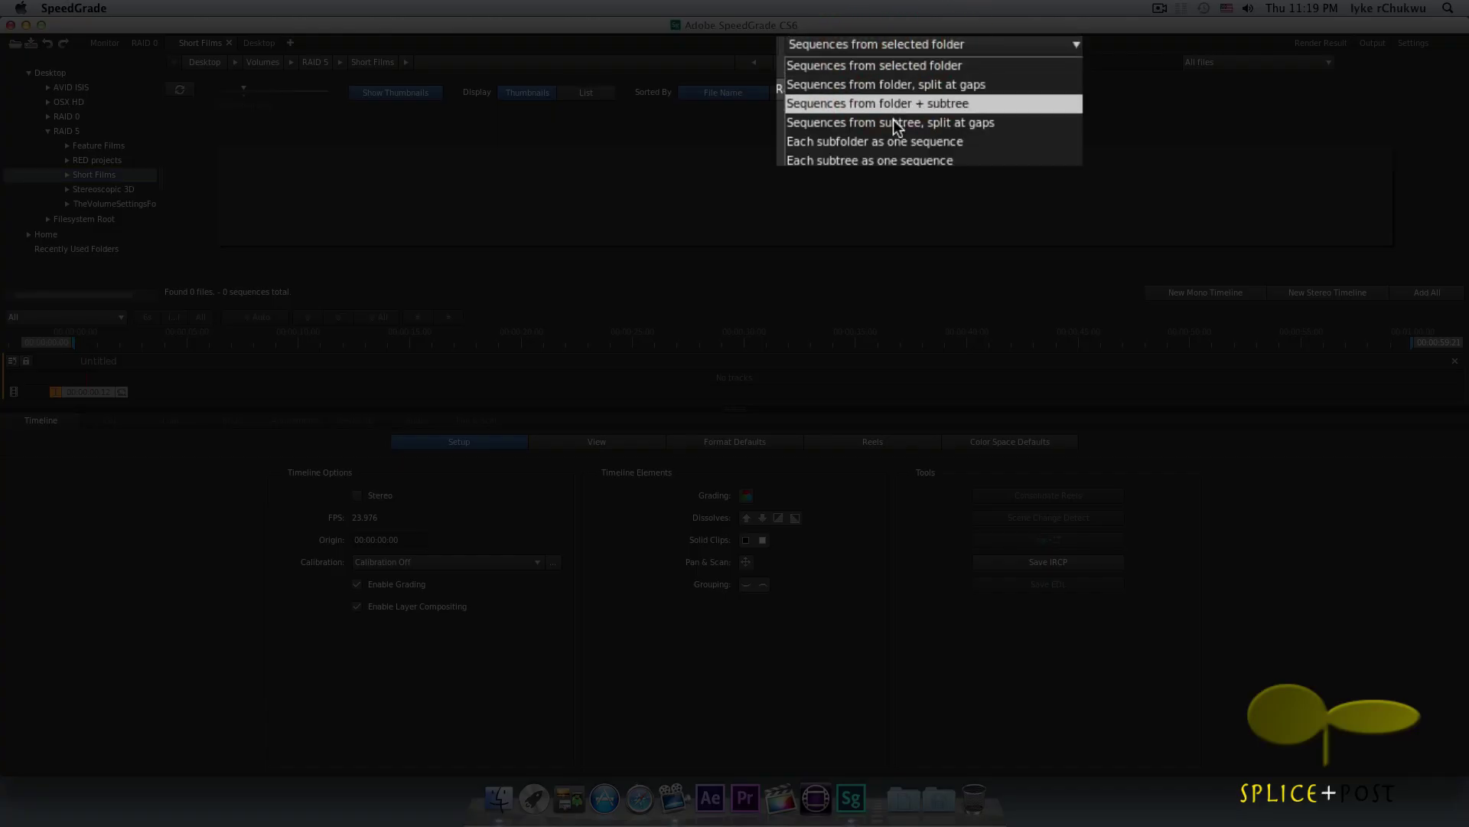
pyautogui.click(897, 48)
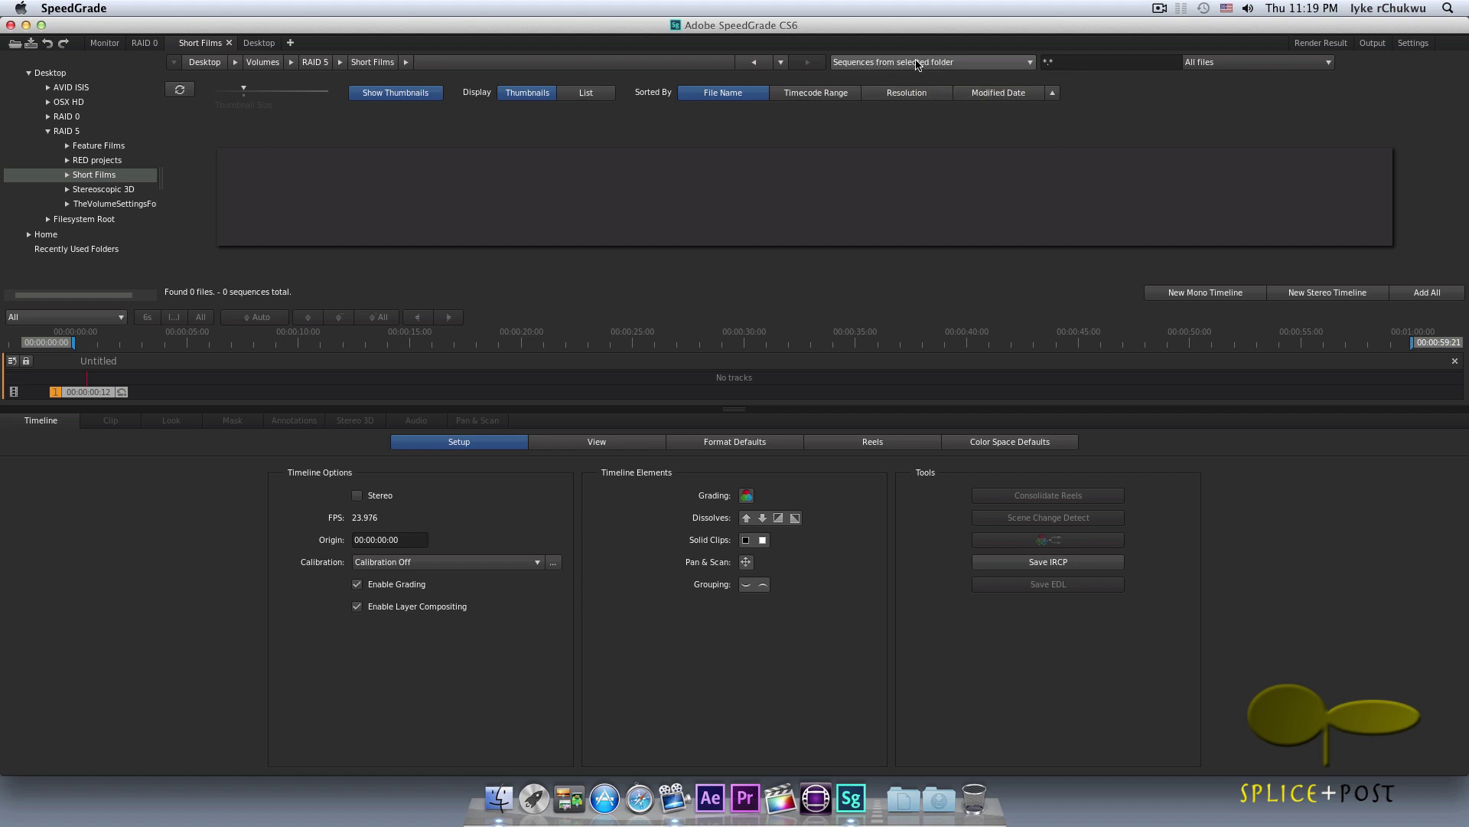
pyautogui.click(67, 176)
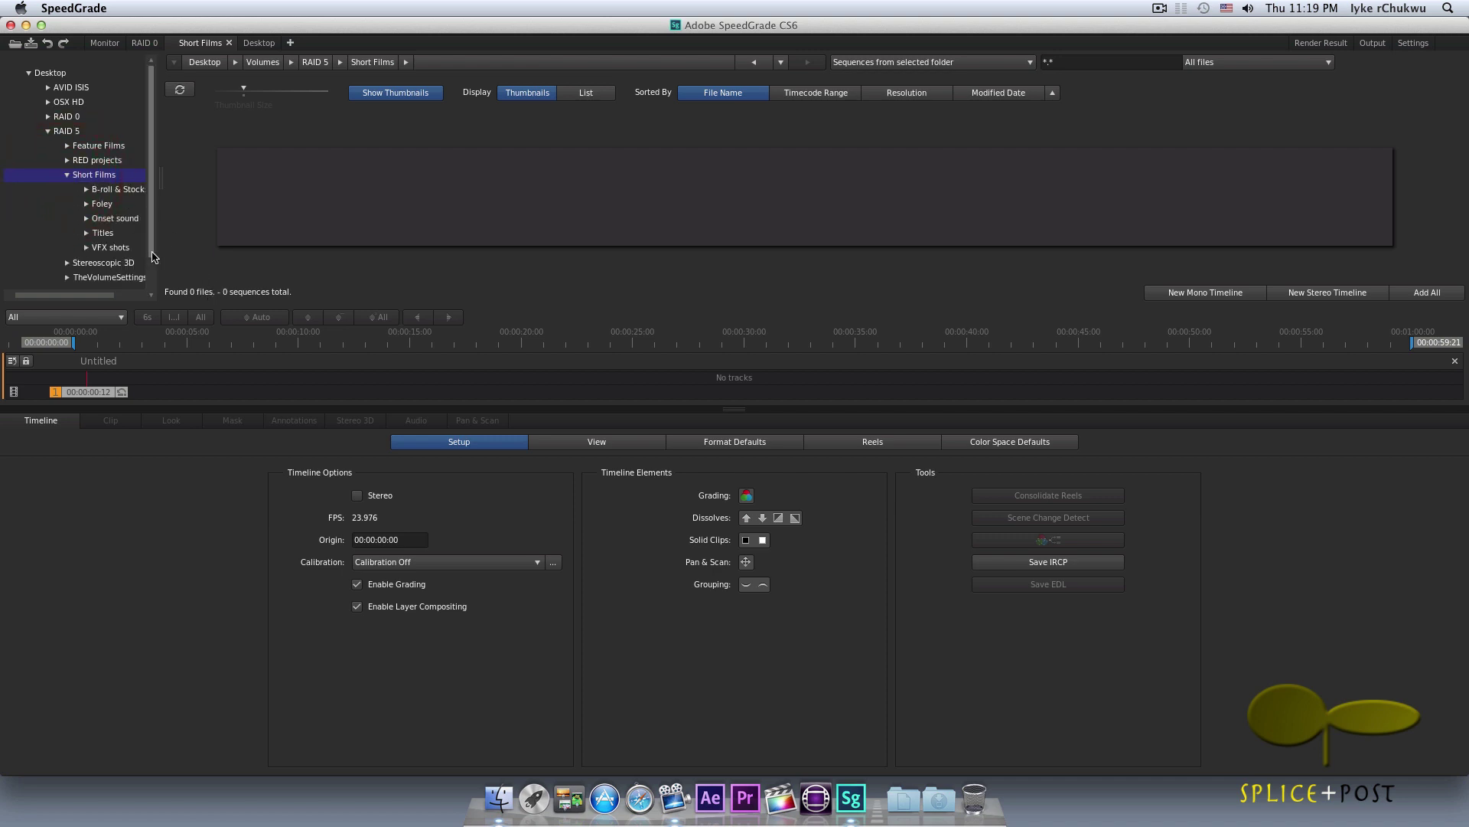
pyautogui.moveTo(115, 297); pyautogui.dragTo(132, 296)
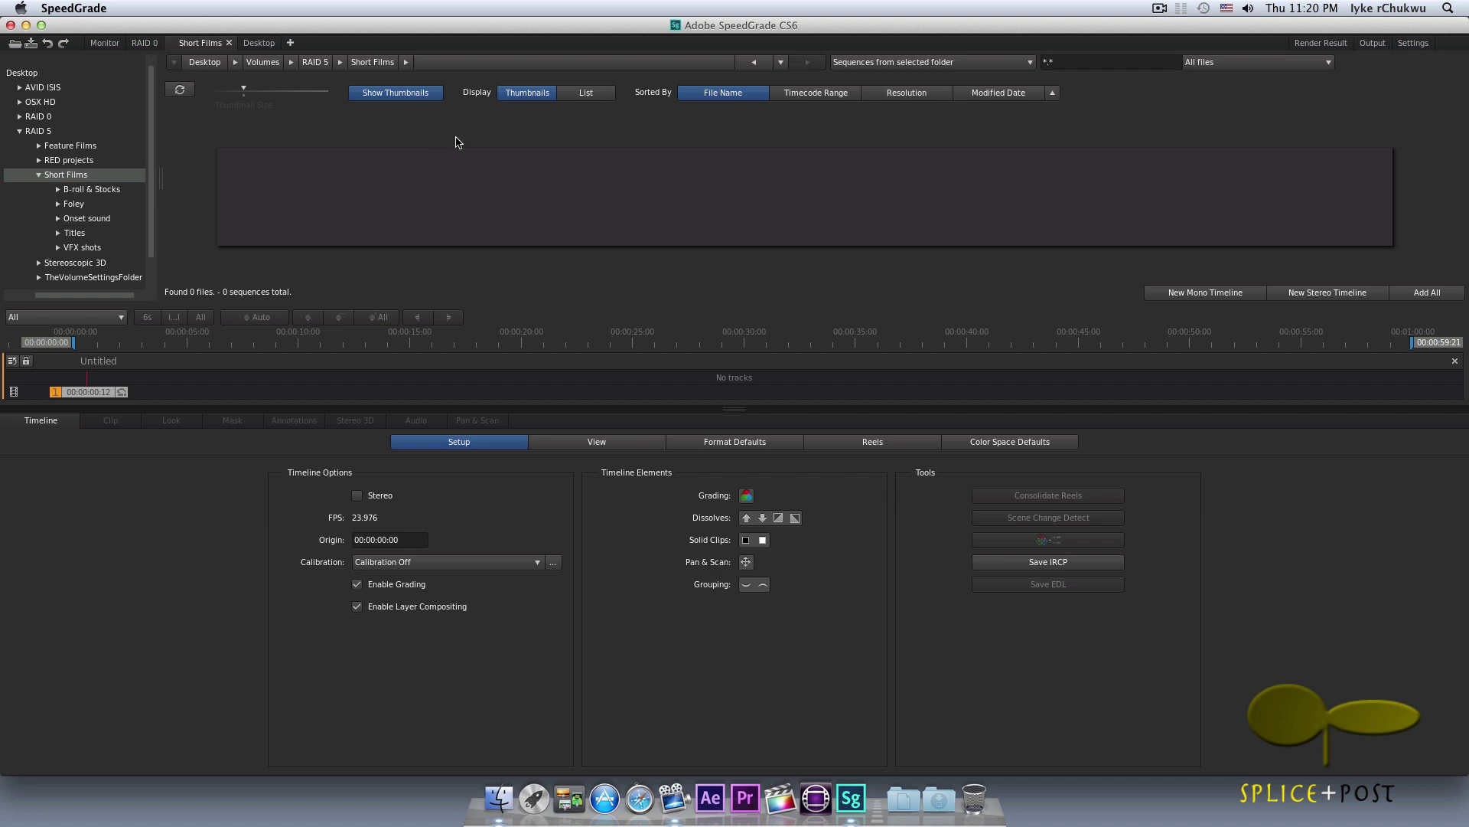
pyautogui.click(913, 65)
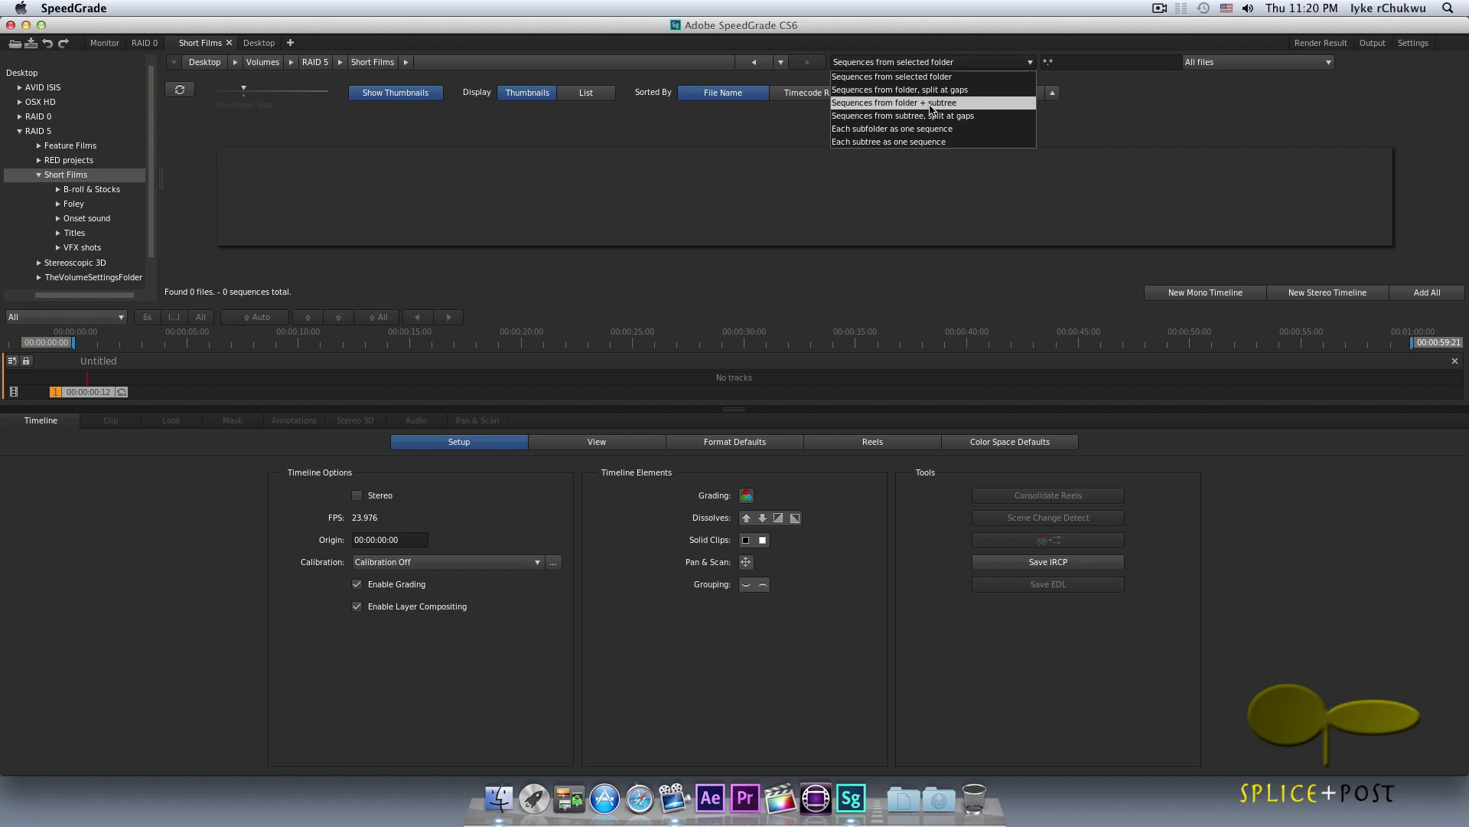
pyautogui.click(931, 107)
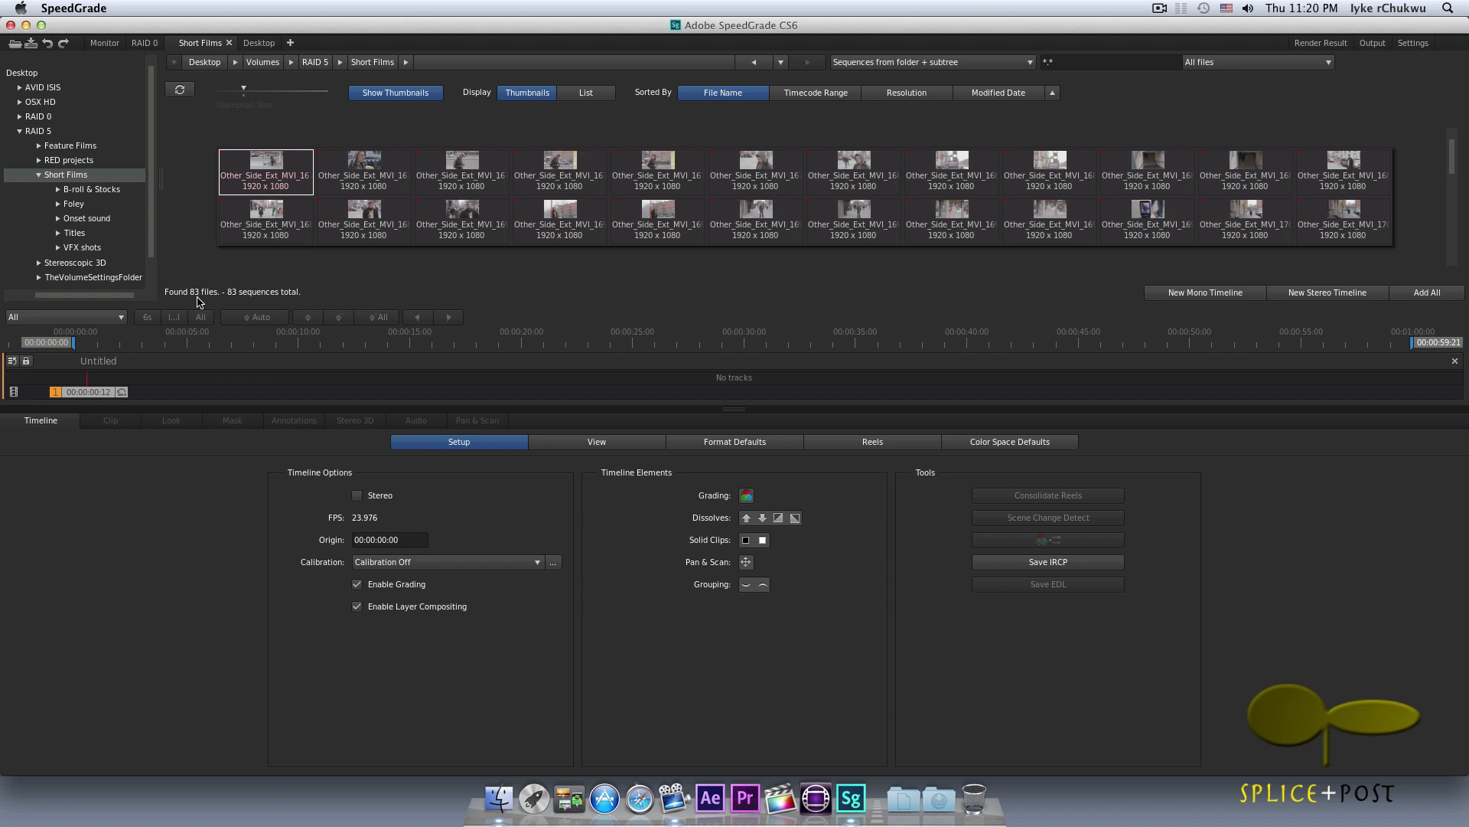
# Collapse the RAID 5 volume and set the browsing scope to "Sequences from selected folder"
pyautogui.click(21, 134)
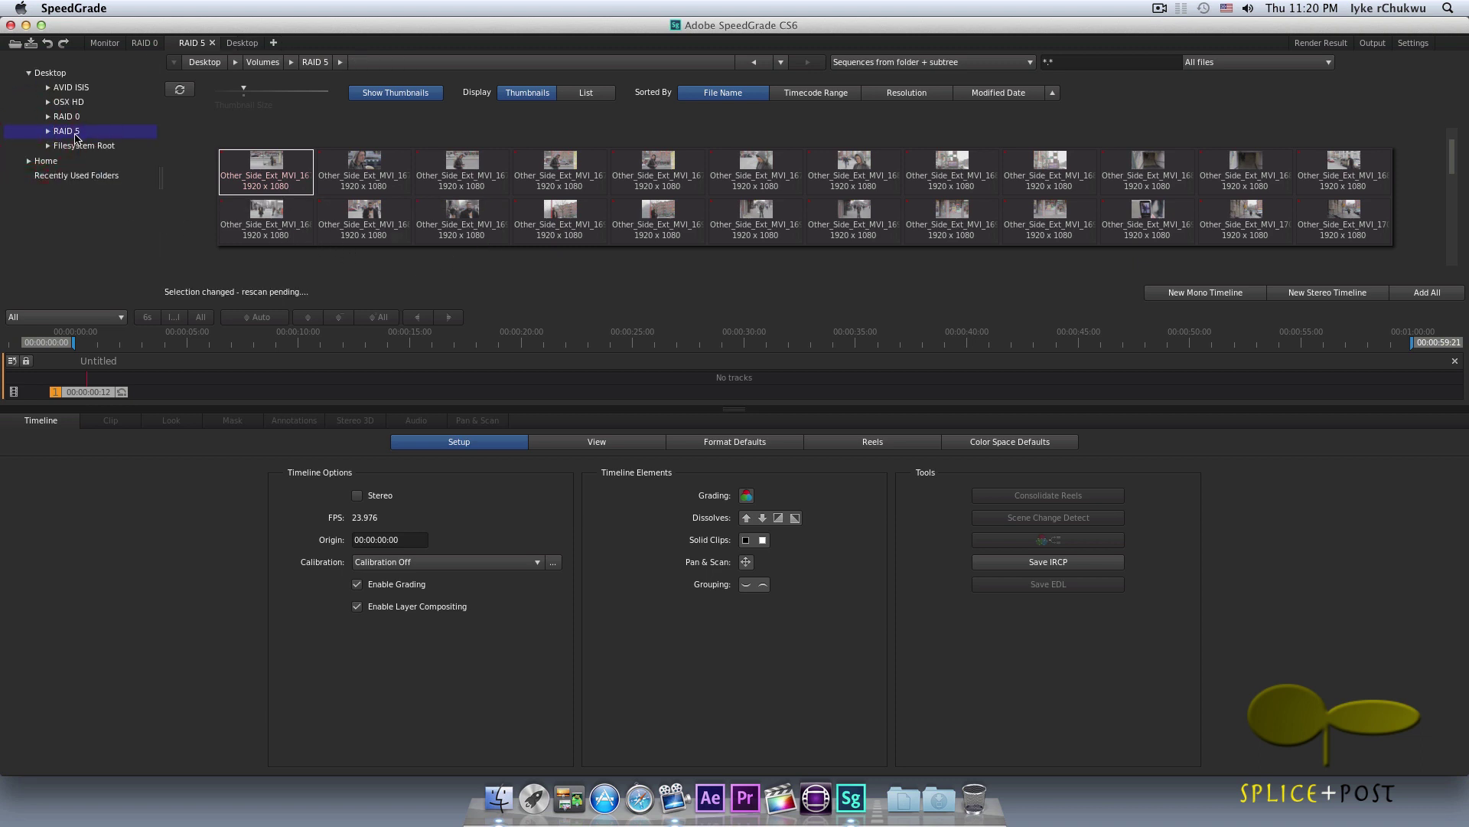
pyautogui.click(903, 62)
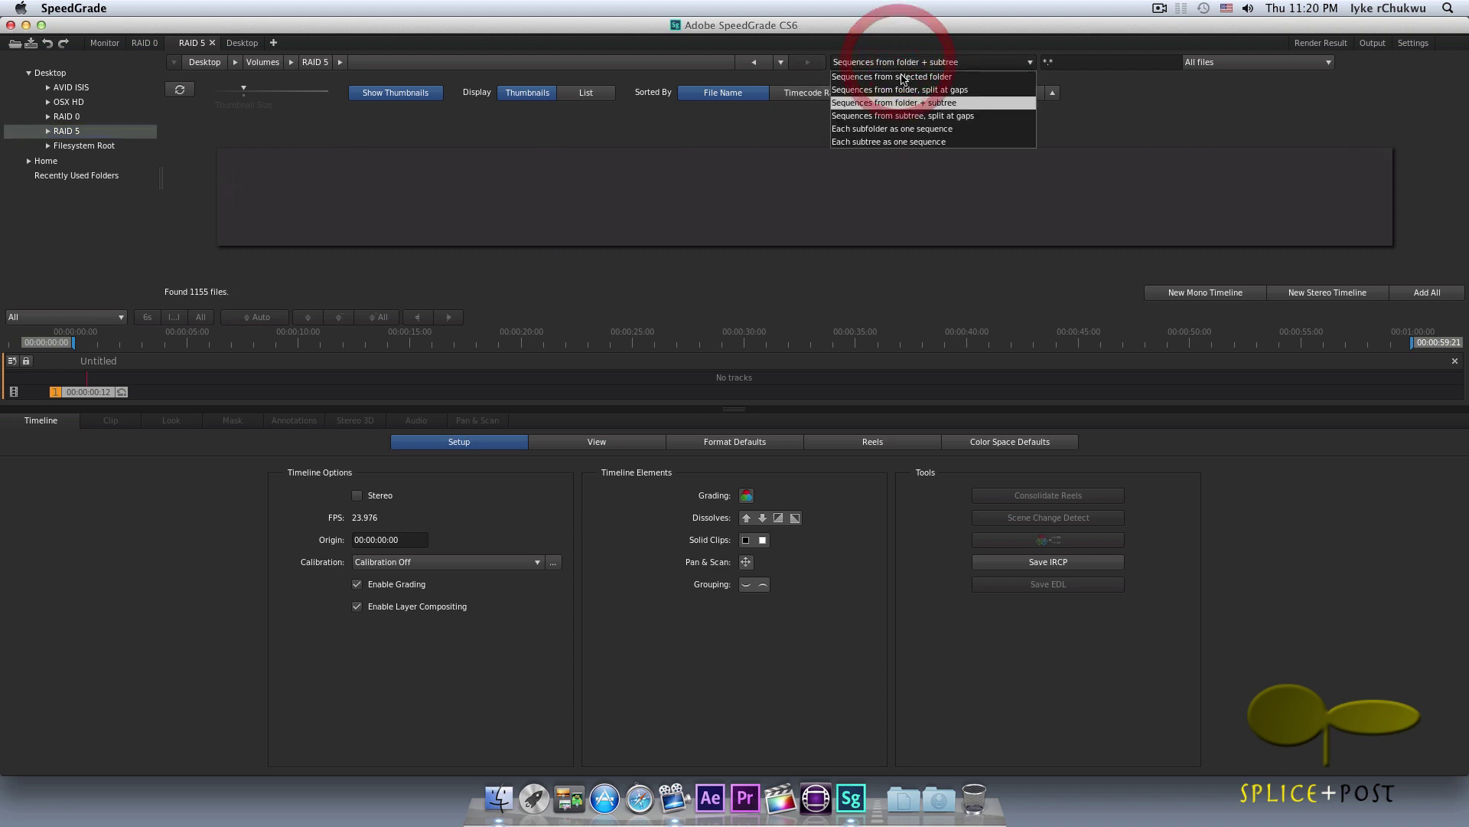
pyautogui.click(908, 76)
pyautogui.click(908, 64)
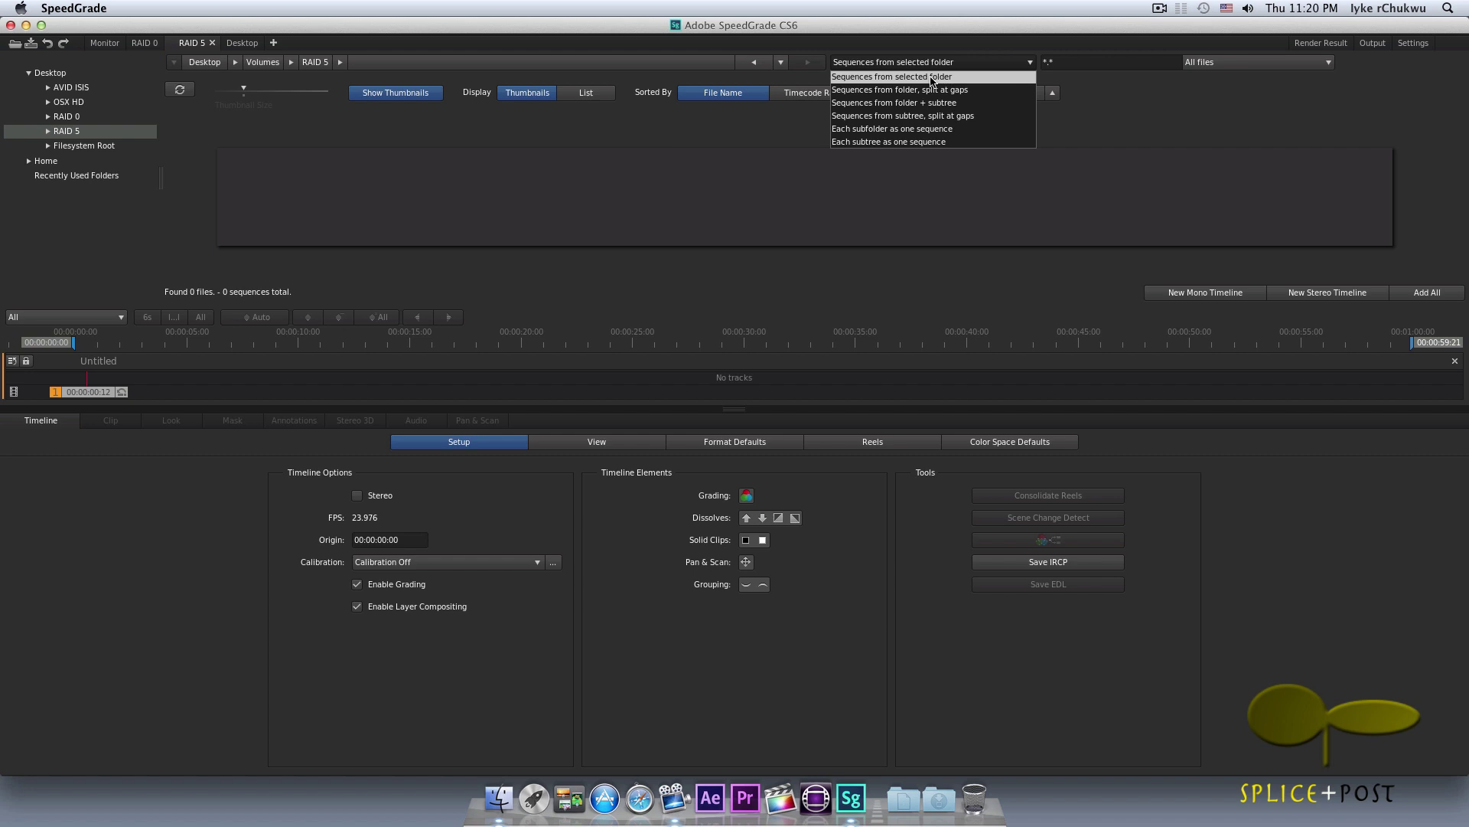
# Select the RAID 5 volume and list all its nested media with "Sequences from folder + subtree"
pyautogui.click(71, 120)
pyautogui.click(67, 132)
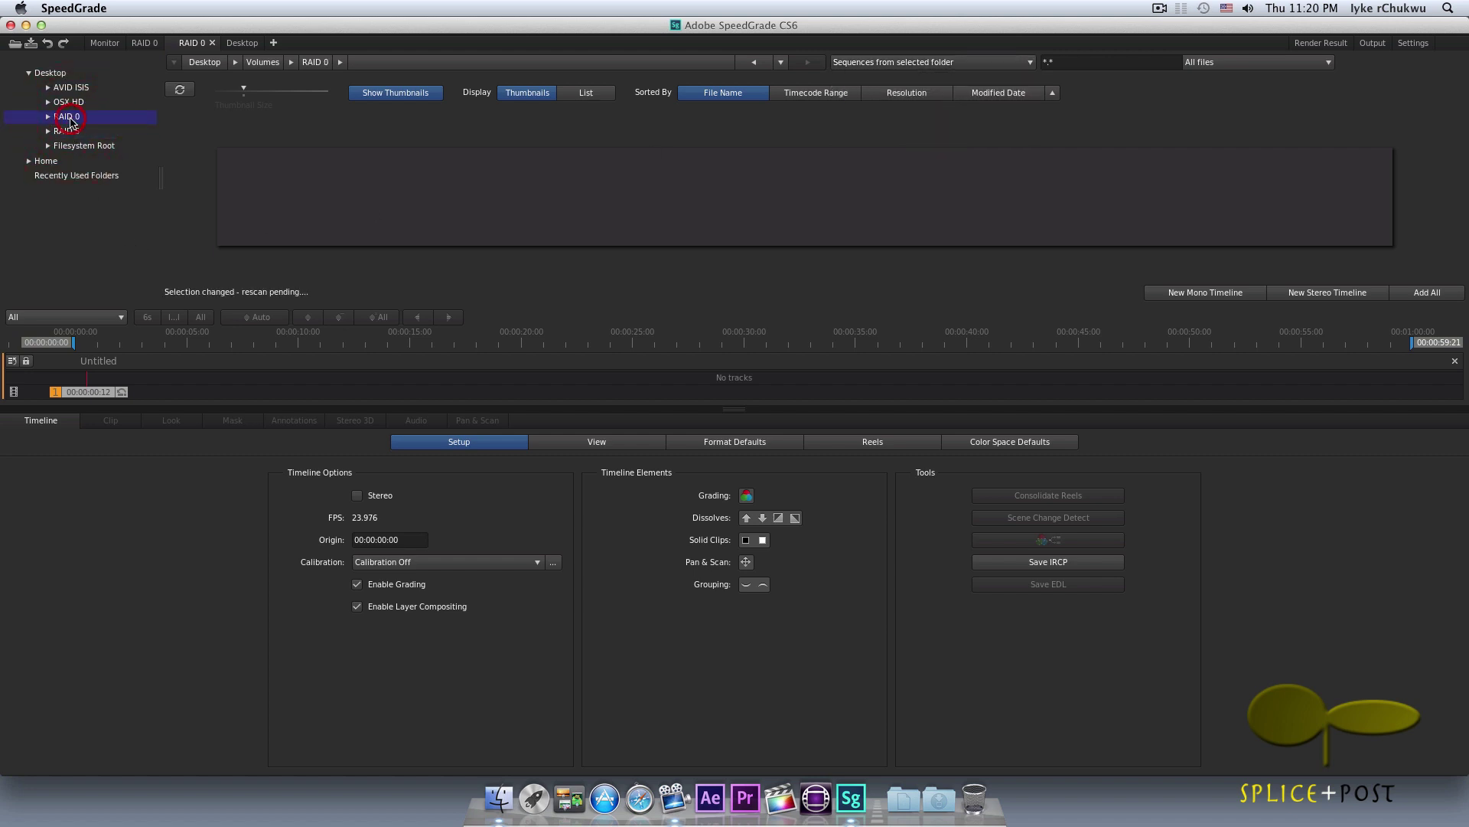
pyautogui.click(909, 65)
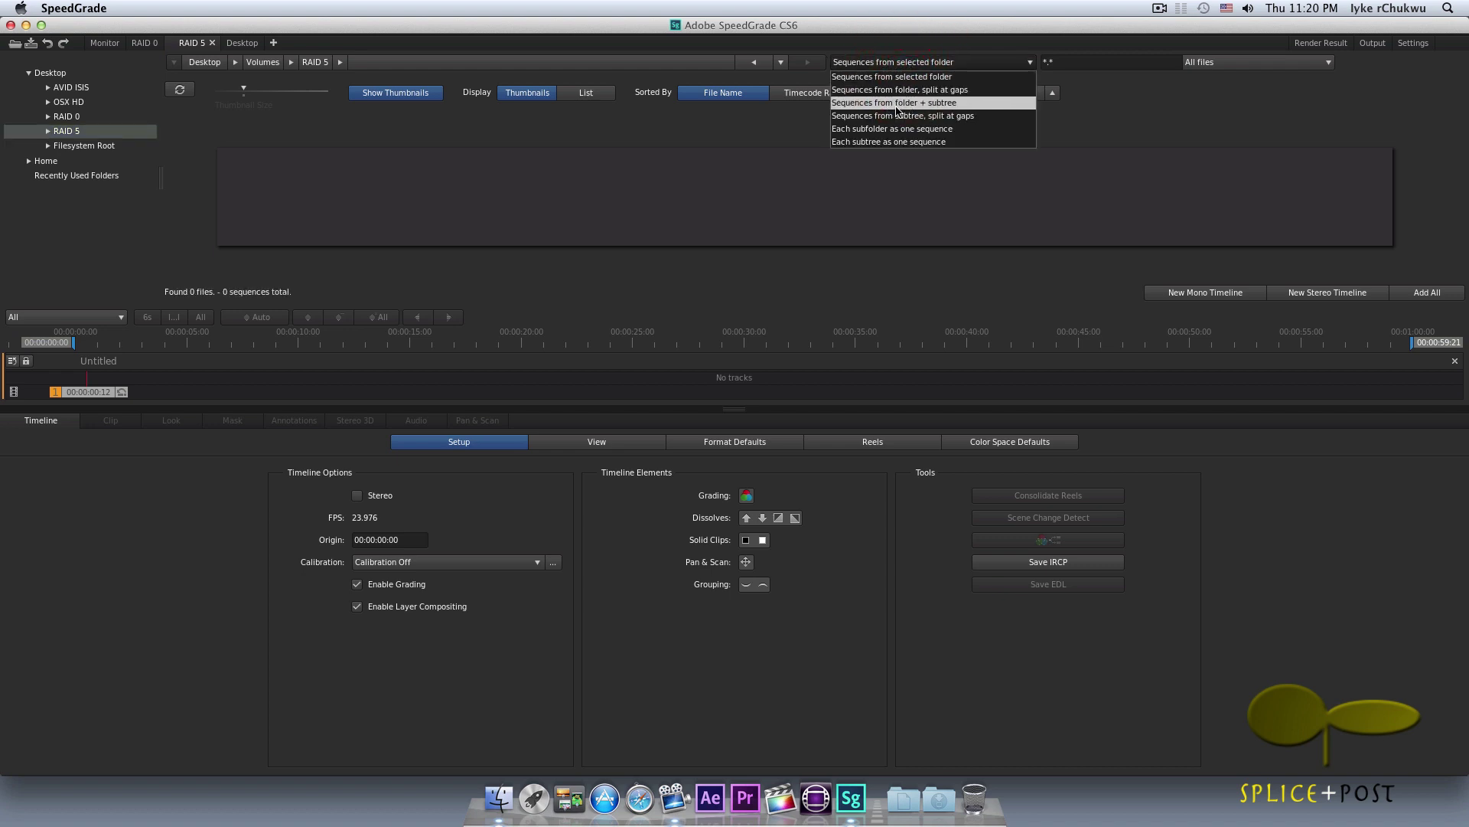
pyautogui.click(923, 107)
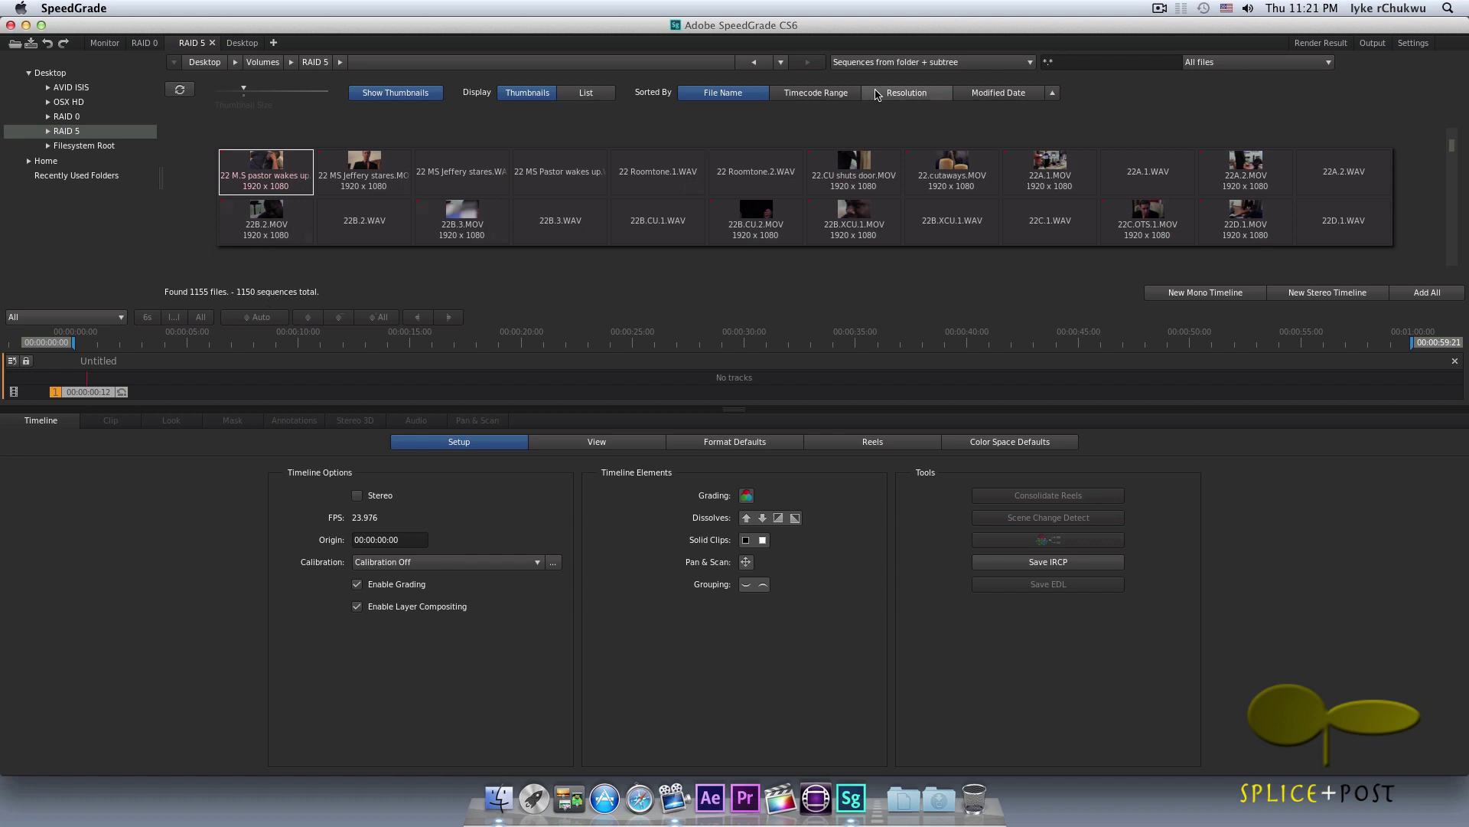
# Return the browsing scope to "Sequences from selected folder", and expand RAID 5 in a widened folder tree
pyautogui.click(888, 62)
pyautogui.click(890, 76)
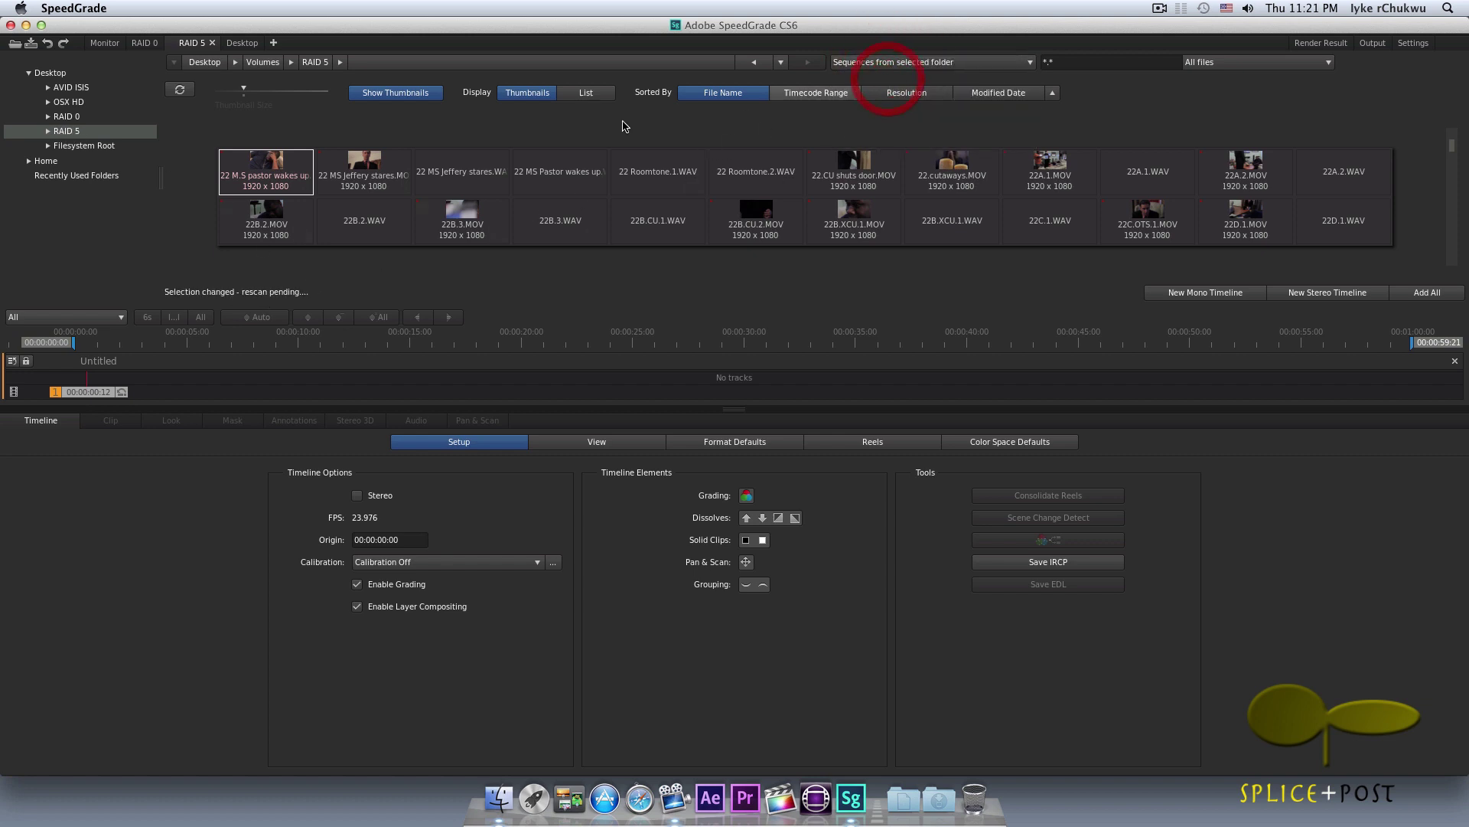
pyautogui.click(49, 133)
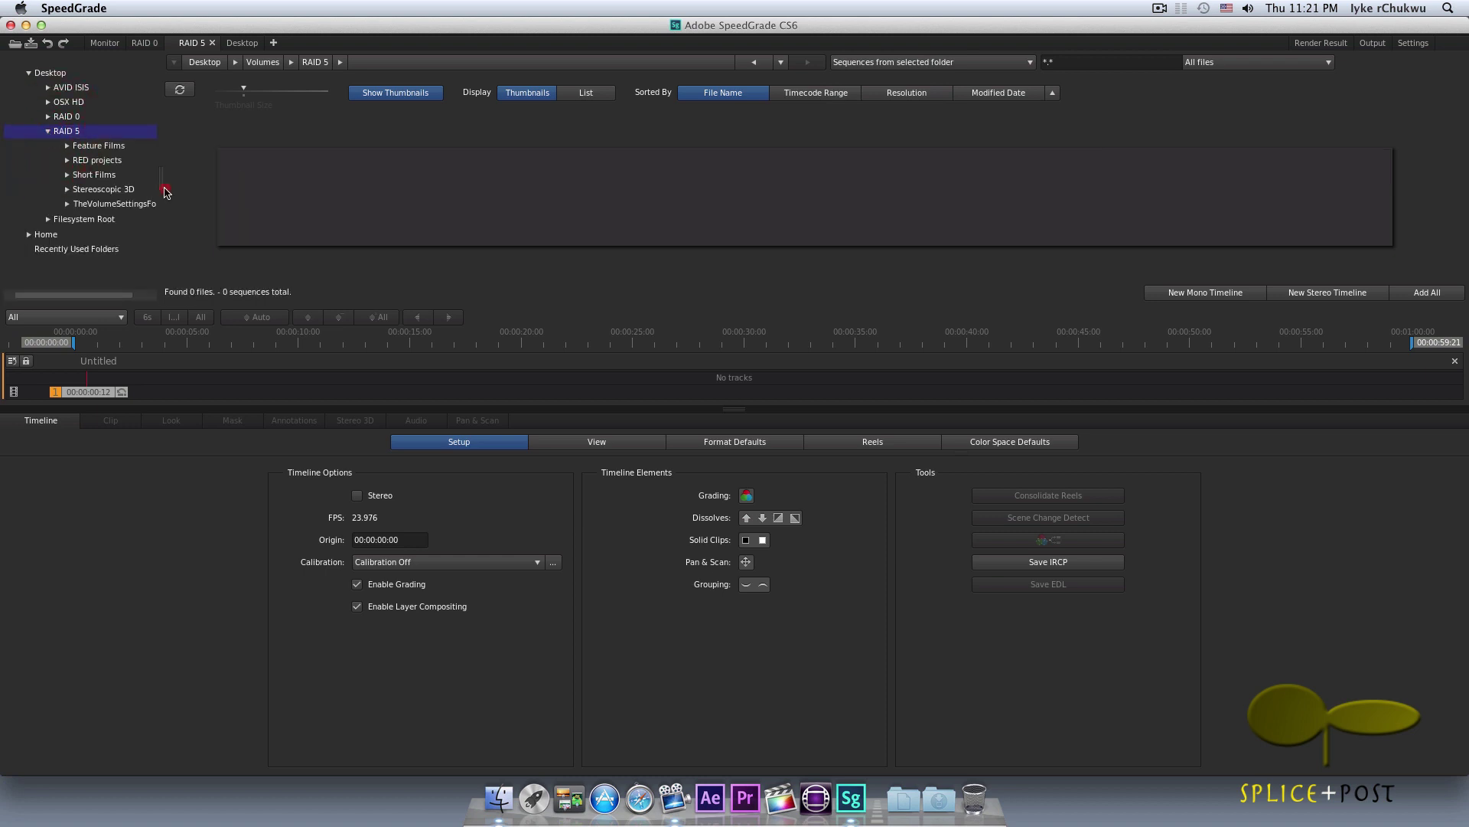
pyautogui.moveTo(160, 189); pyautogui.dragTo(199, 189)
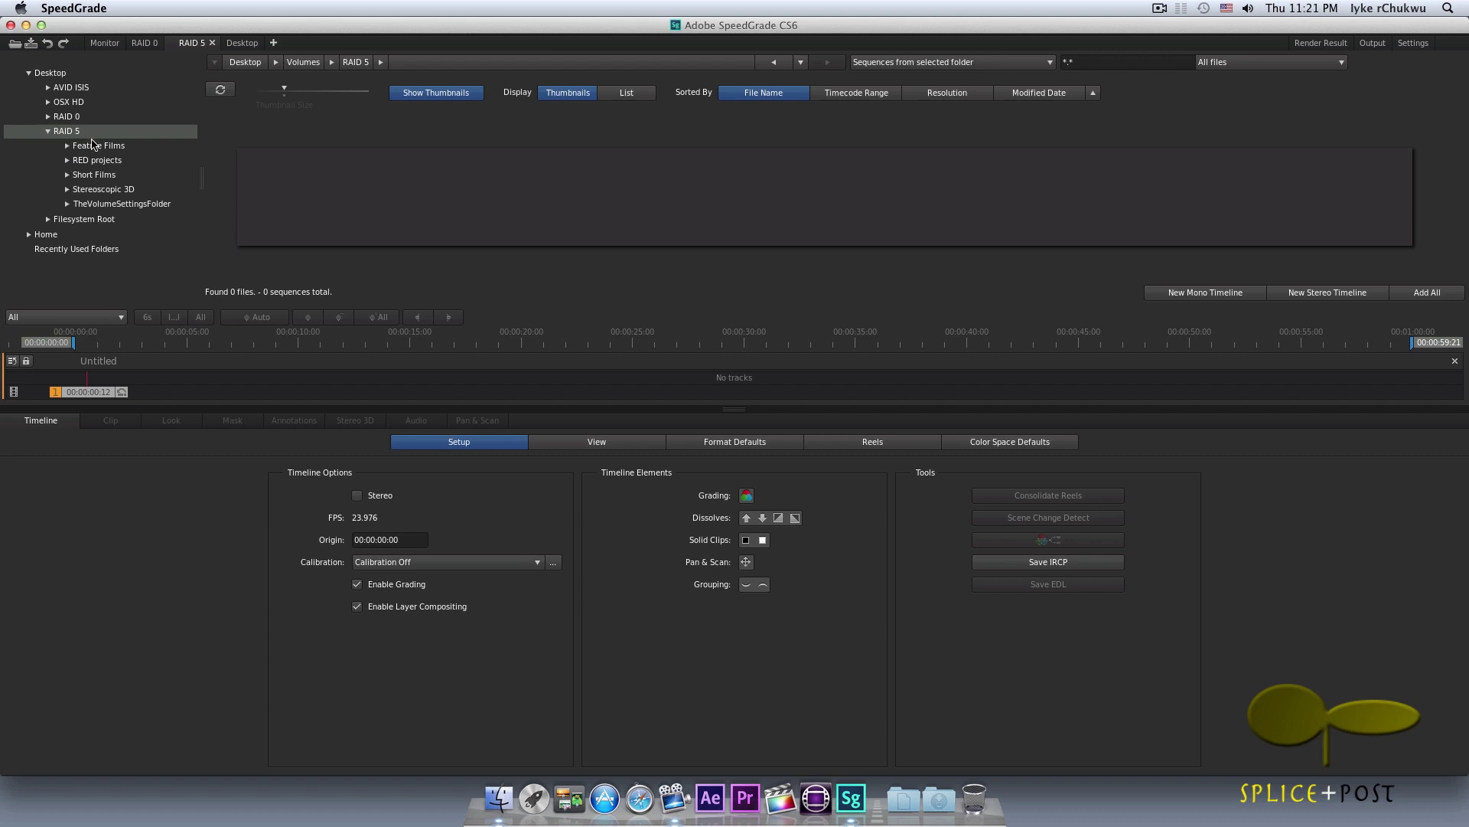
# Open the EXT001 folder inside Short Films > Titles > Other Side
pyautogui.click(68, 176)
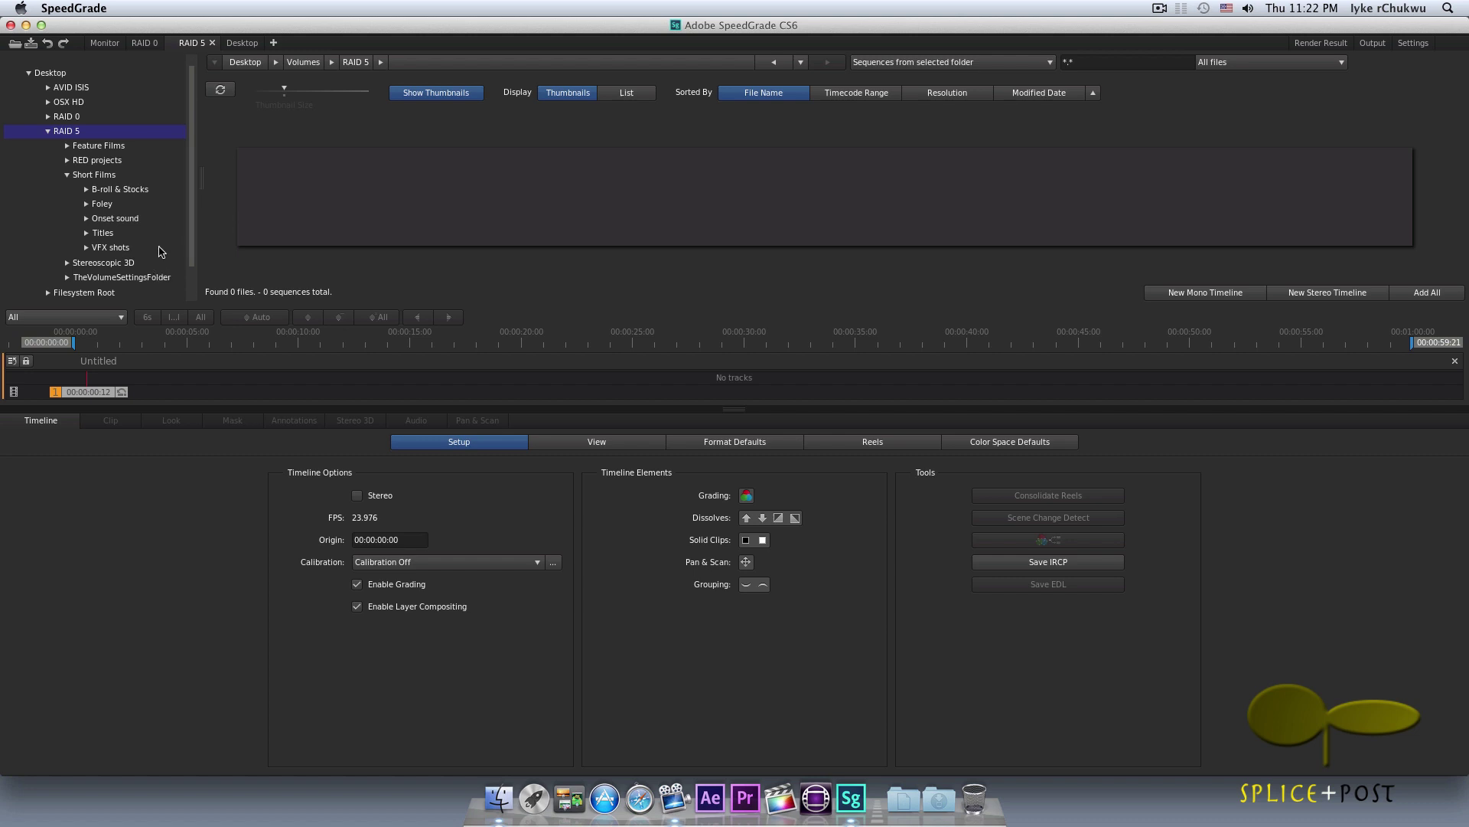
pyautogui.click(86, 233)
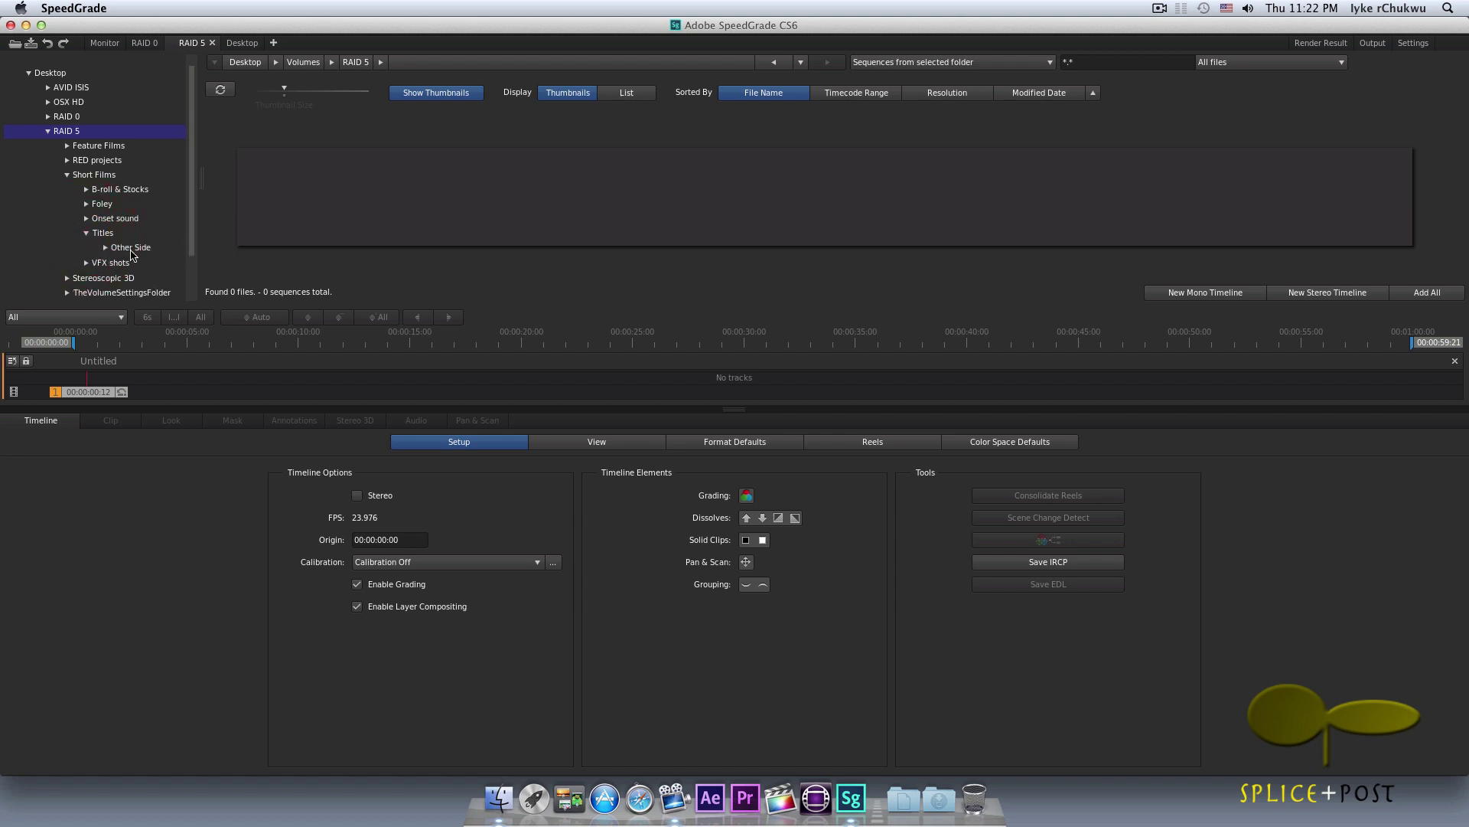
pyautogui.click(106, 247)
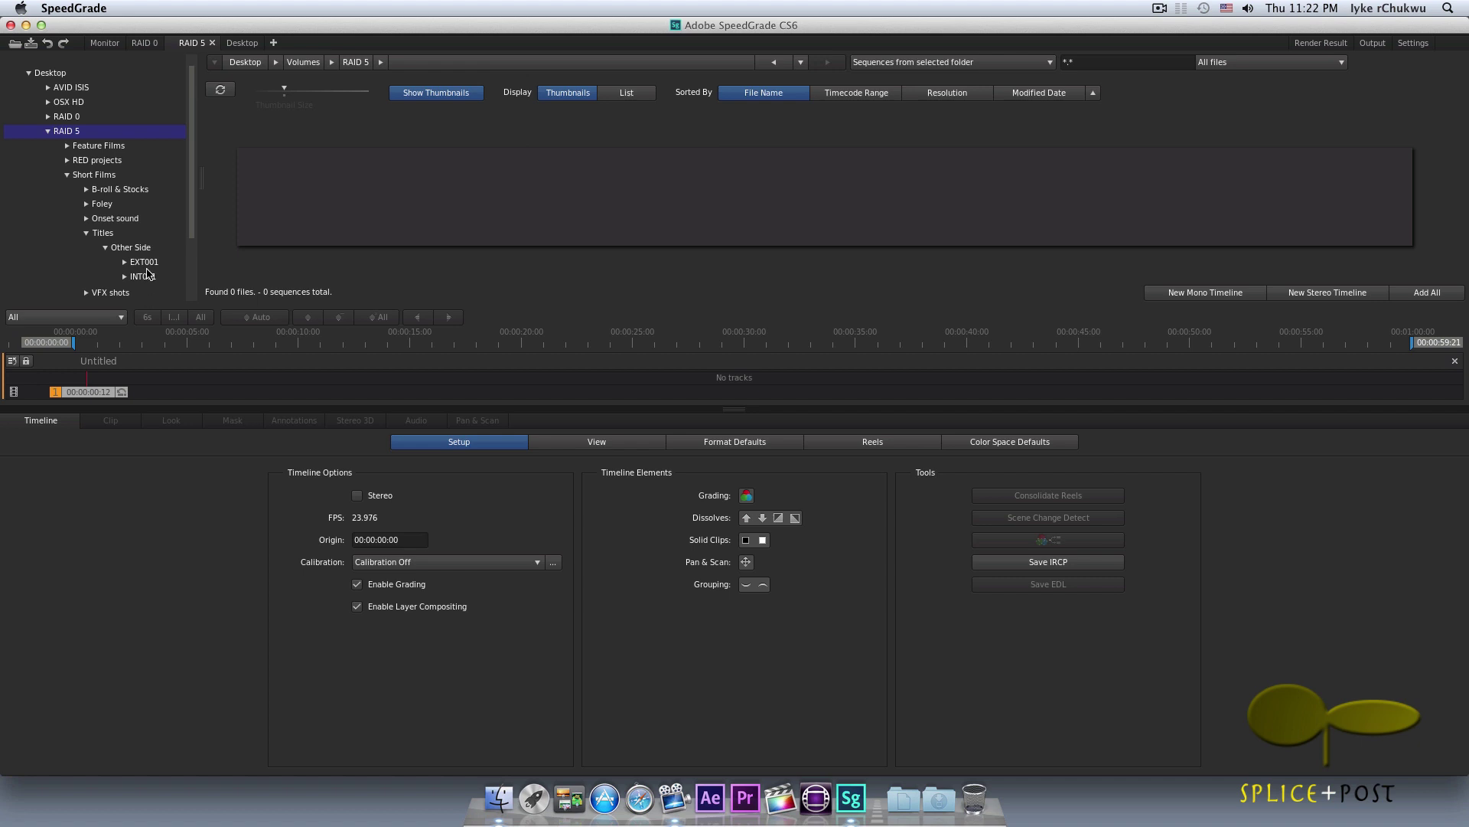
pyautogui.click(156, 264)
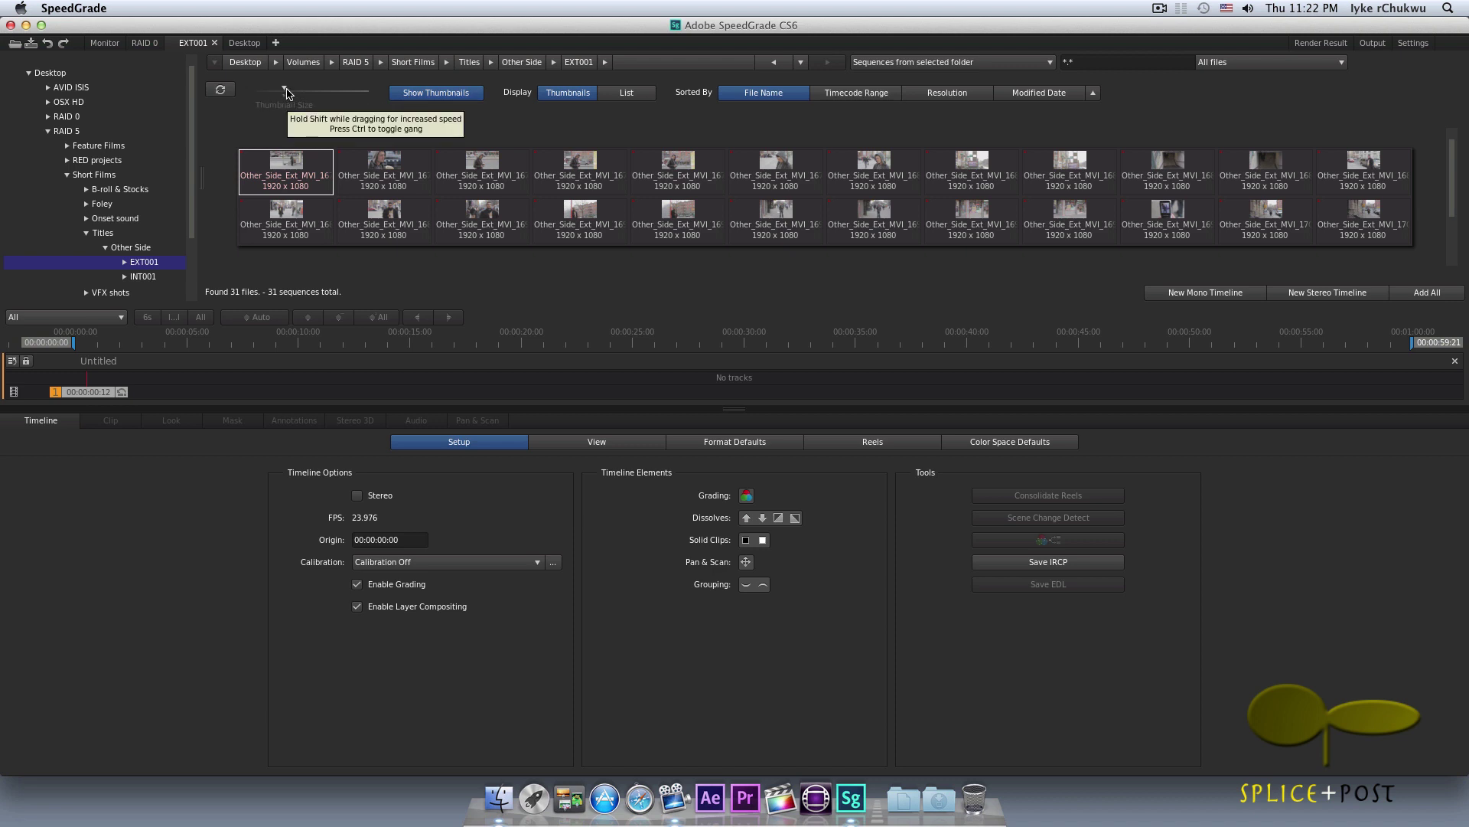
# Enlarge the clip thumbnails to fit about five per row, and scrub through the Other_Side_Ext_MVI_1672.mov thumbnail
pyautogui.moveTo(288, 92); pyautogui.dragTo(323, 92)
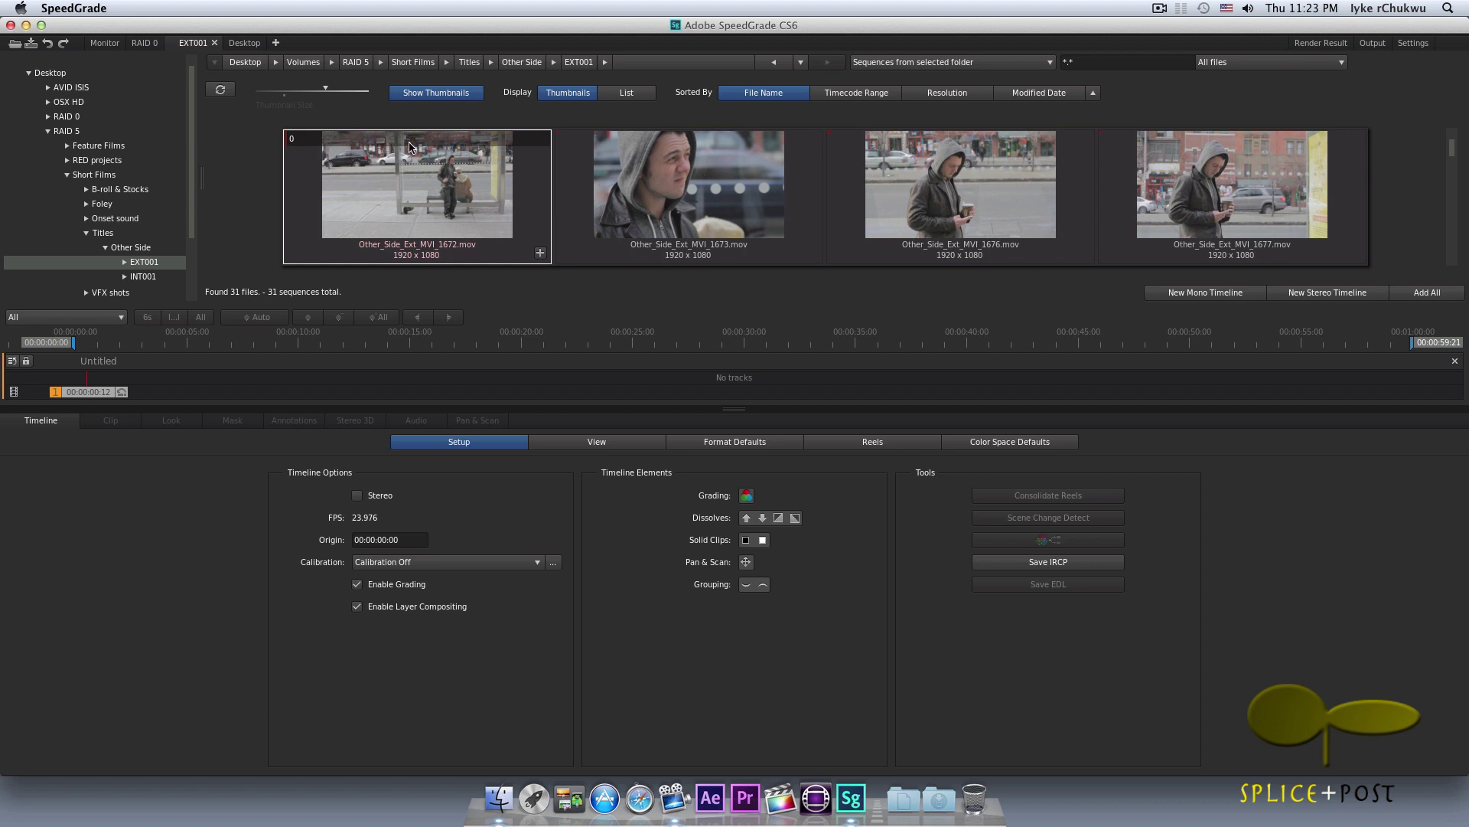
pyautogui.click(291, 141)
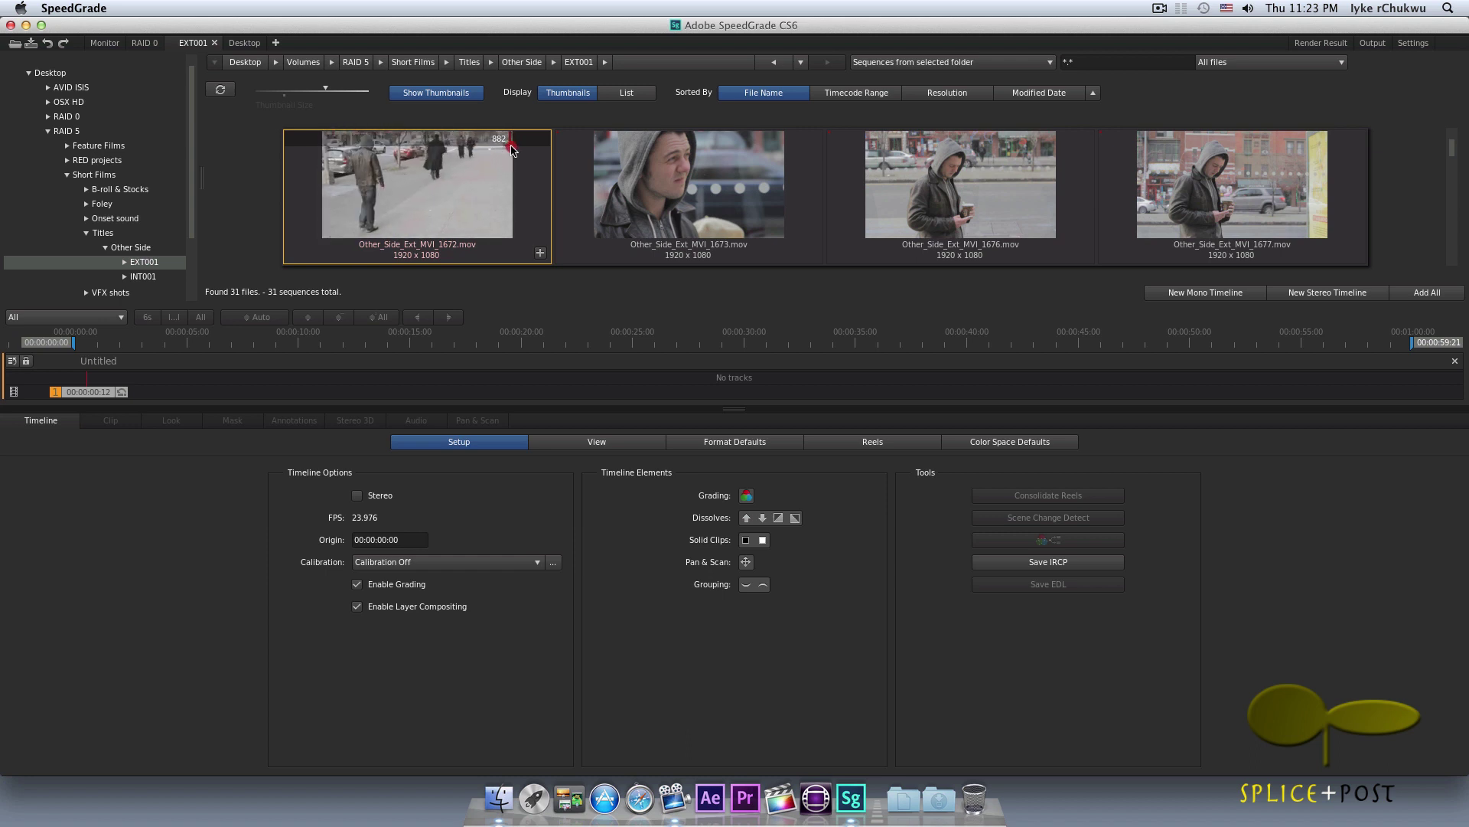
pyautogui.click(469, 147)
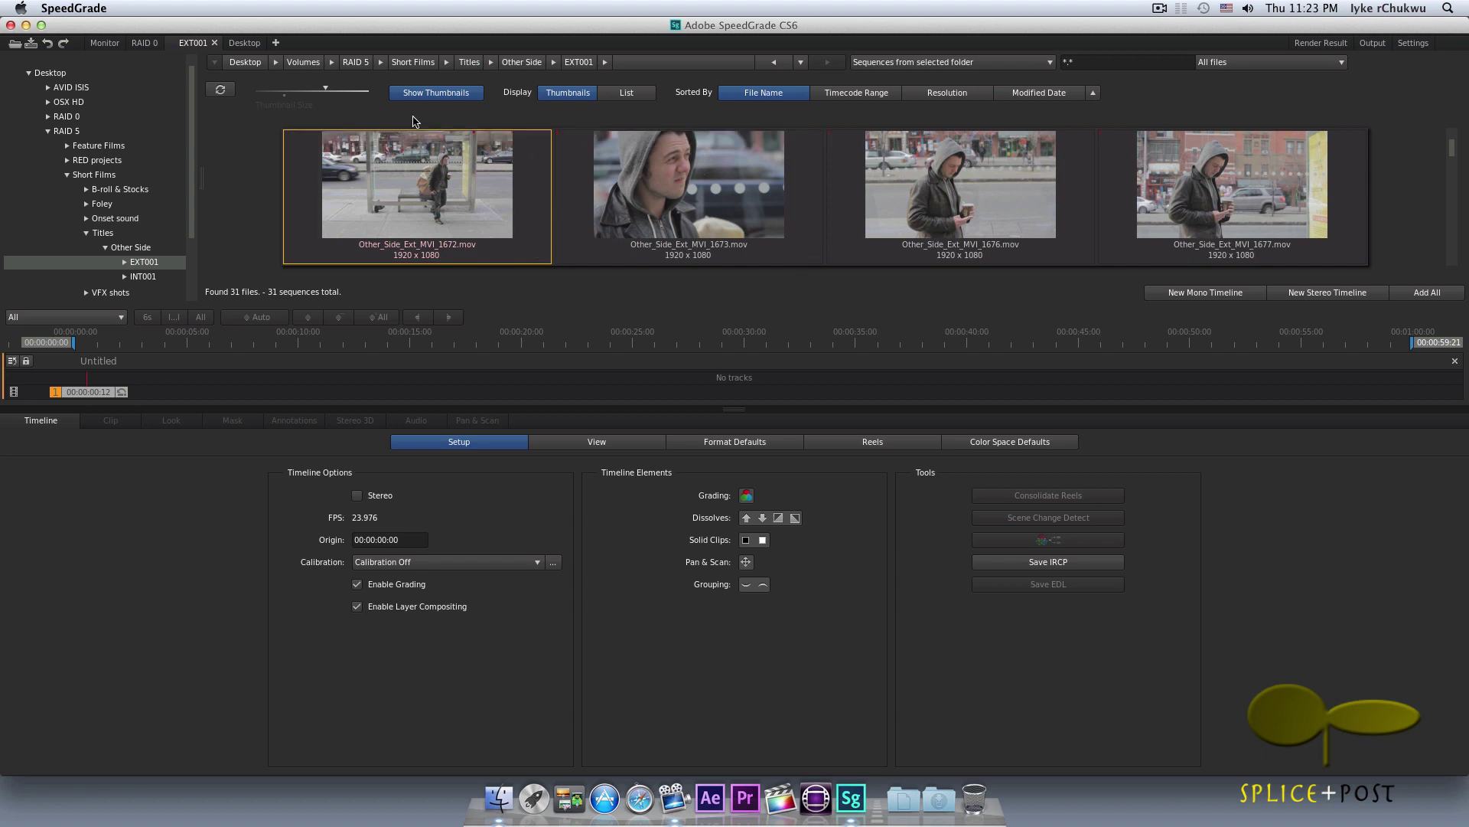
pyautogui.moveTo(328, 93); pyautogui.dragTo(320, 90)
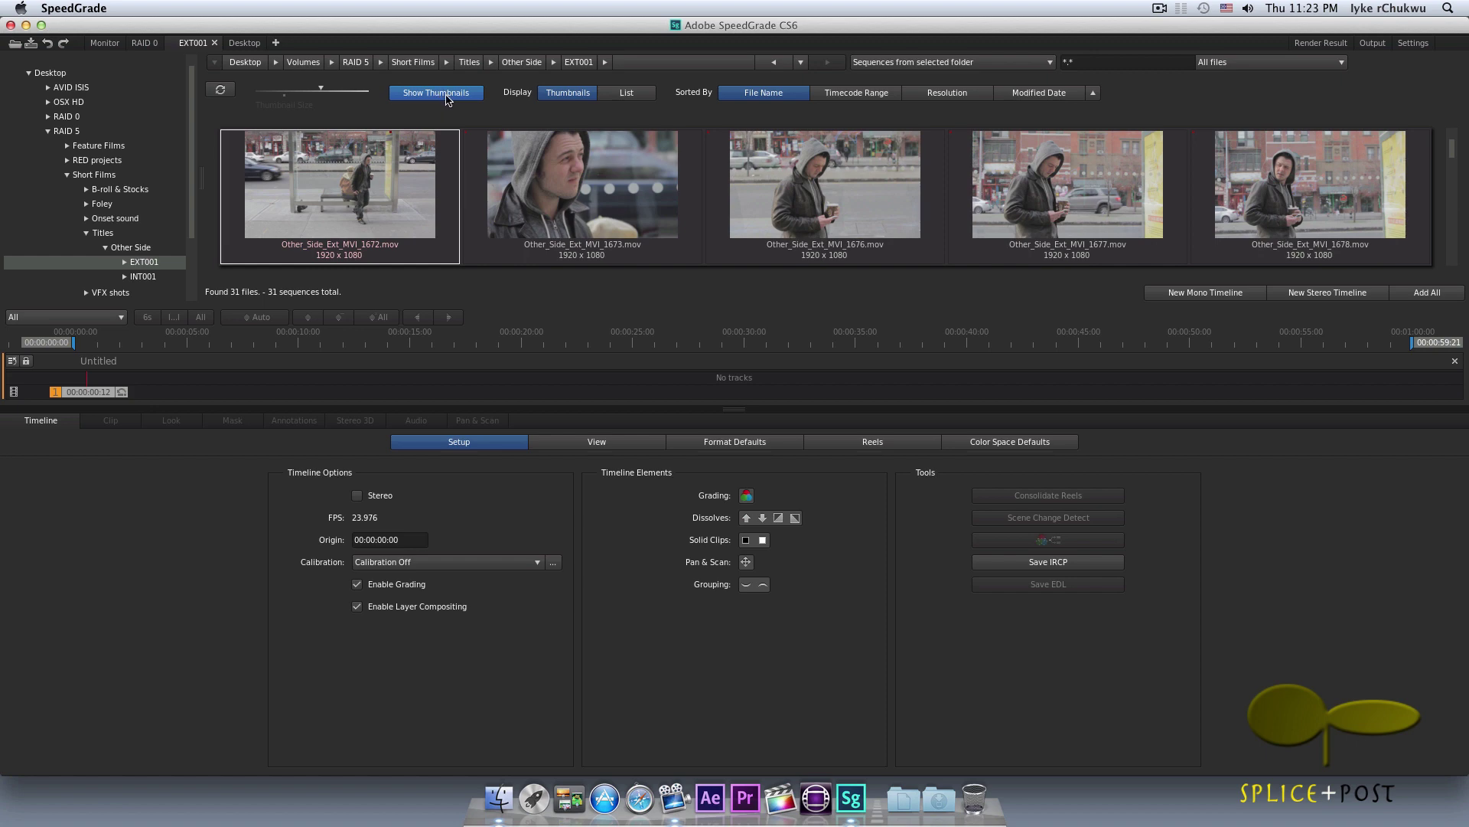
# Turn the thumbnail images off and on again, and view the clips as a list before returning to the thumbnail display
pyautogui.click(447, 94)
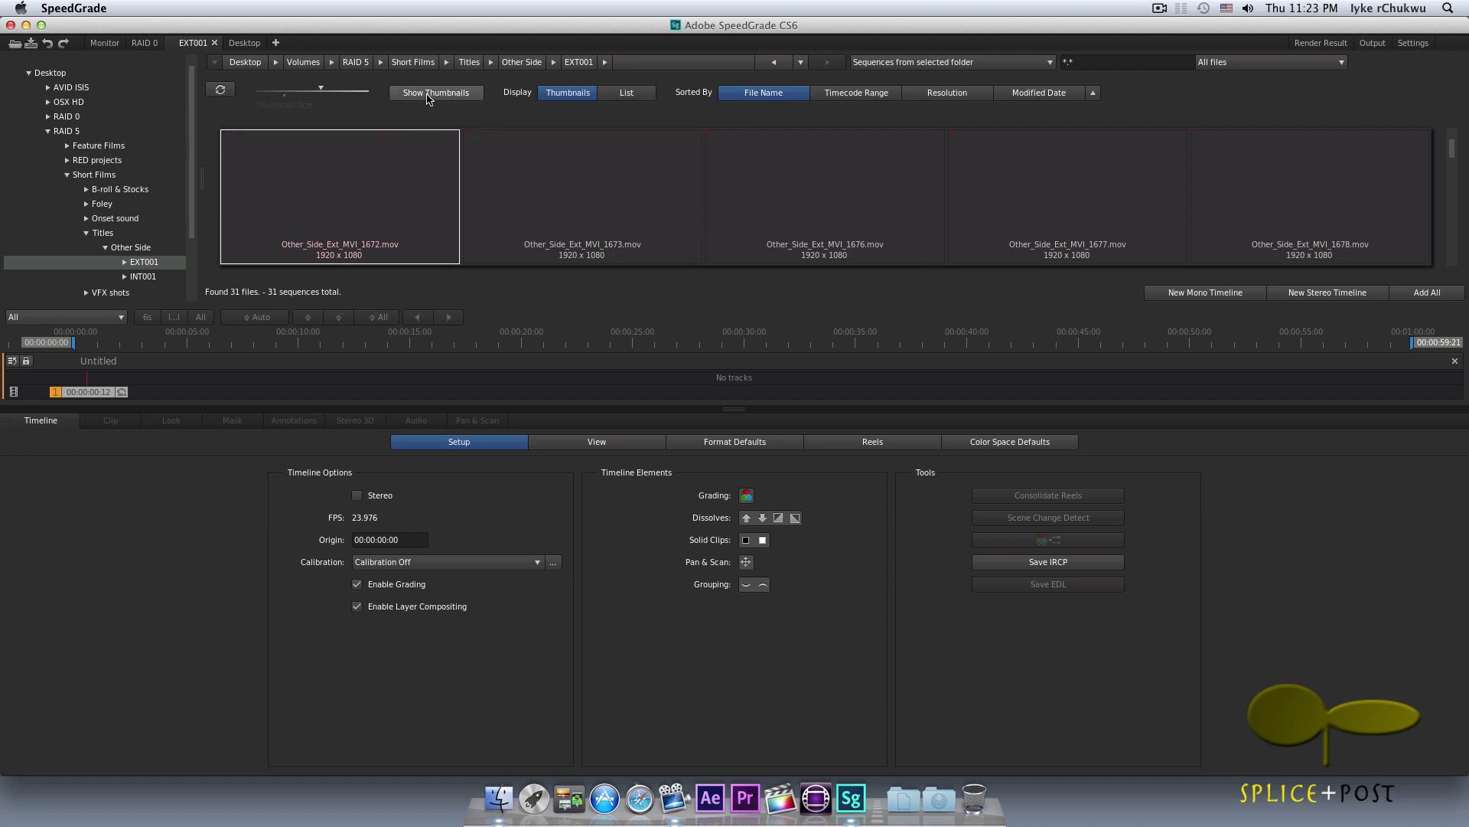
pyautogui.click(428, 94)
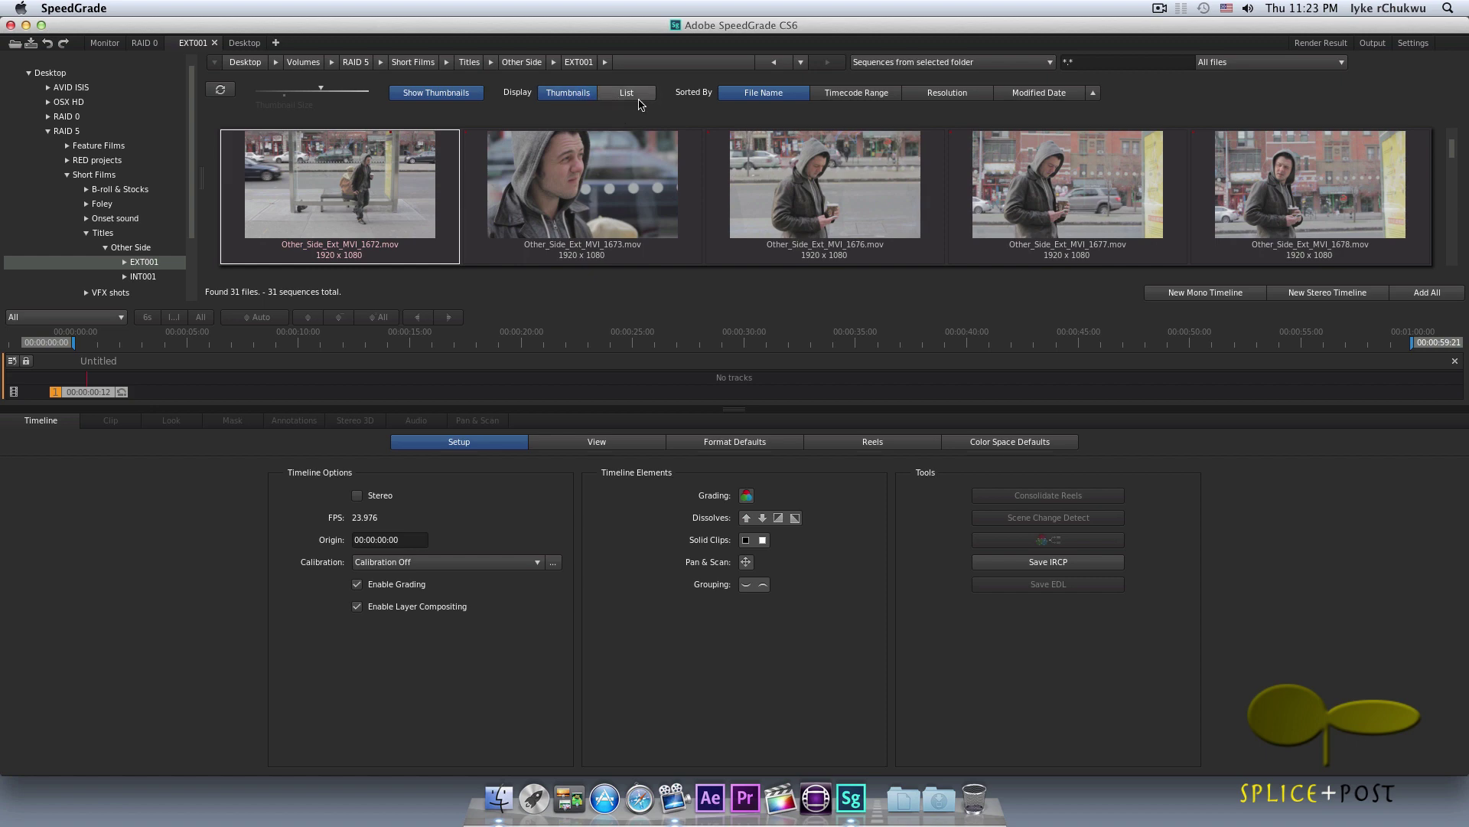
pyautogui.moveTo(593, 190)
pyautogui.click(622, 95)
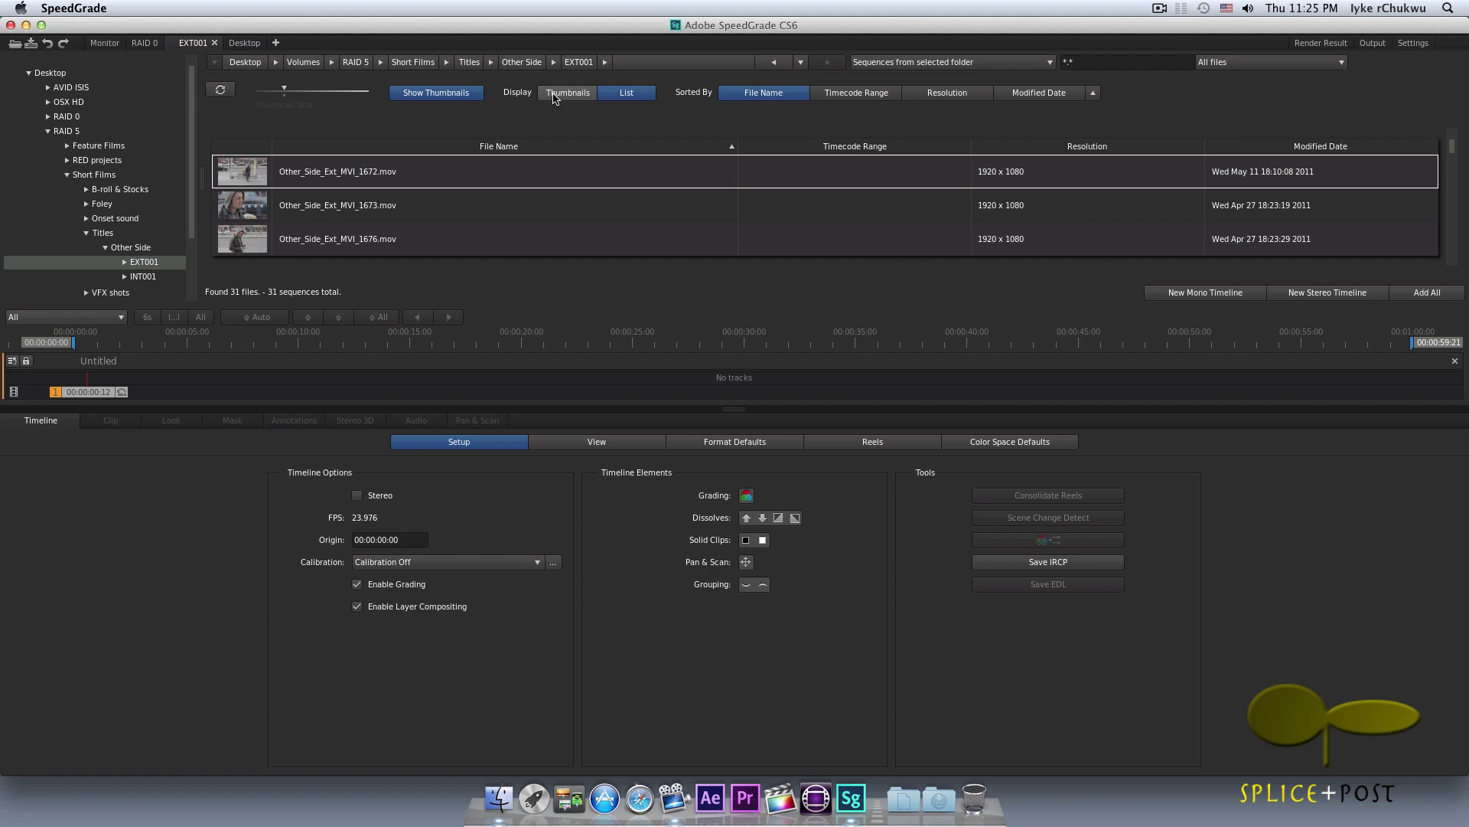
pyautogui.click(556, 95)
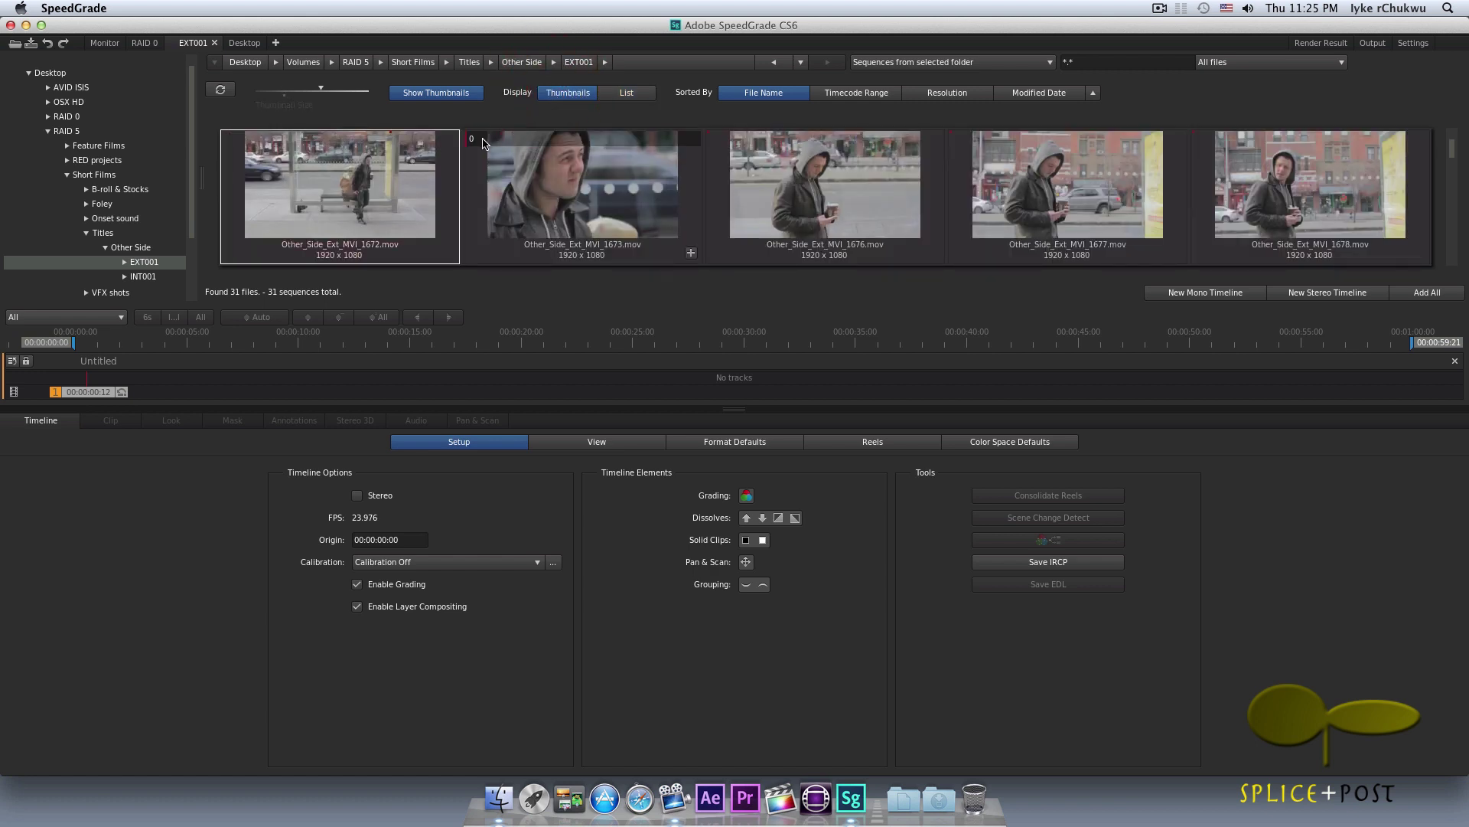
# Scrub the Other_Side_Ext_MVI_1673.mov thumbnail, and sort the clips by timecode range
pyautogui.click(516, 149)
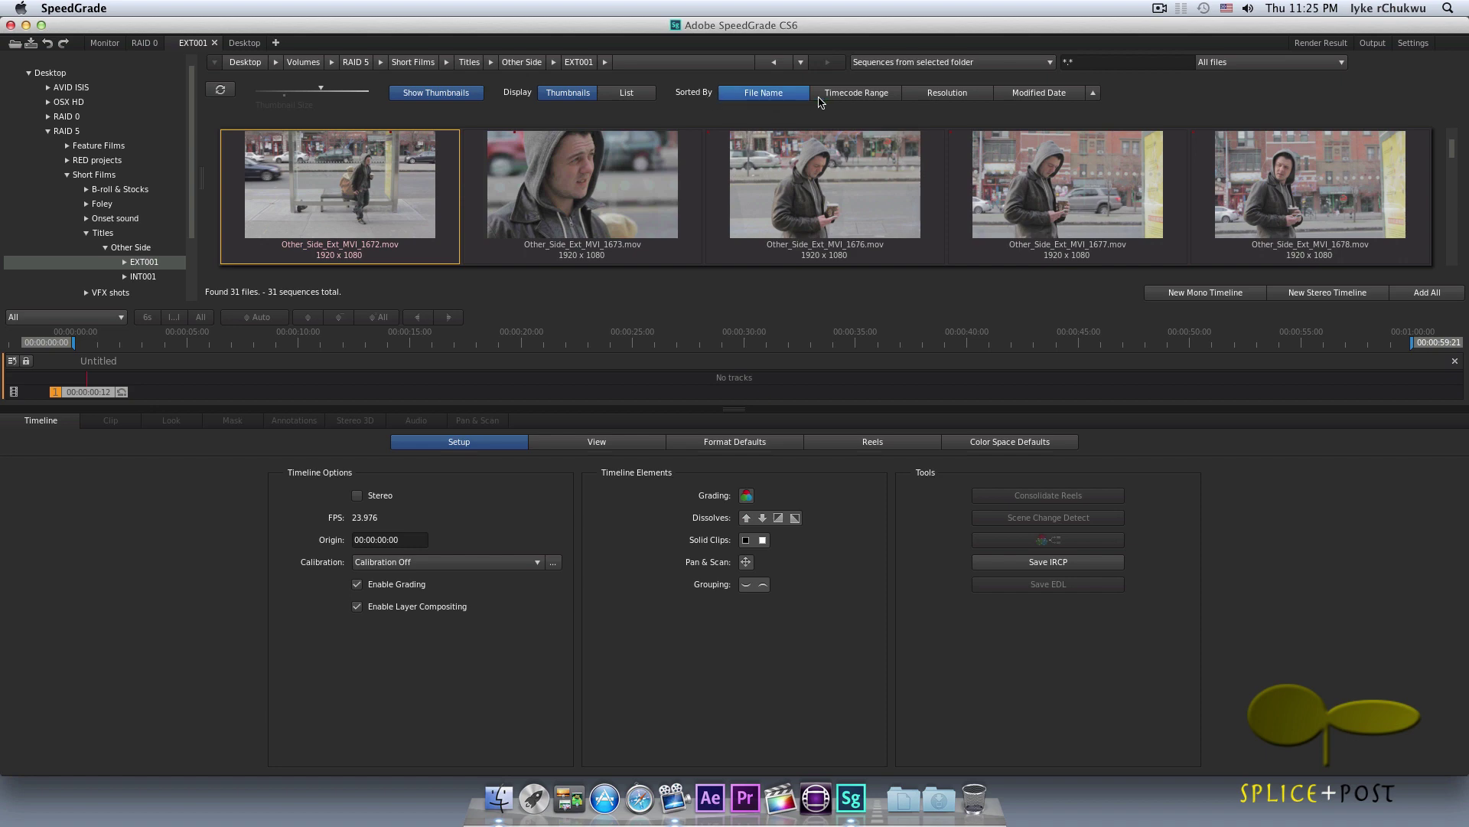
pyautogui.click(820, 95)
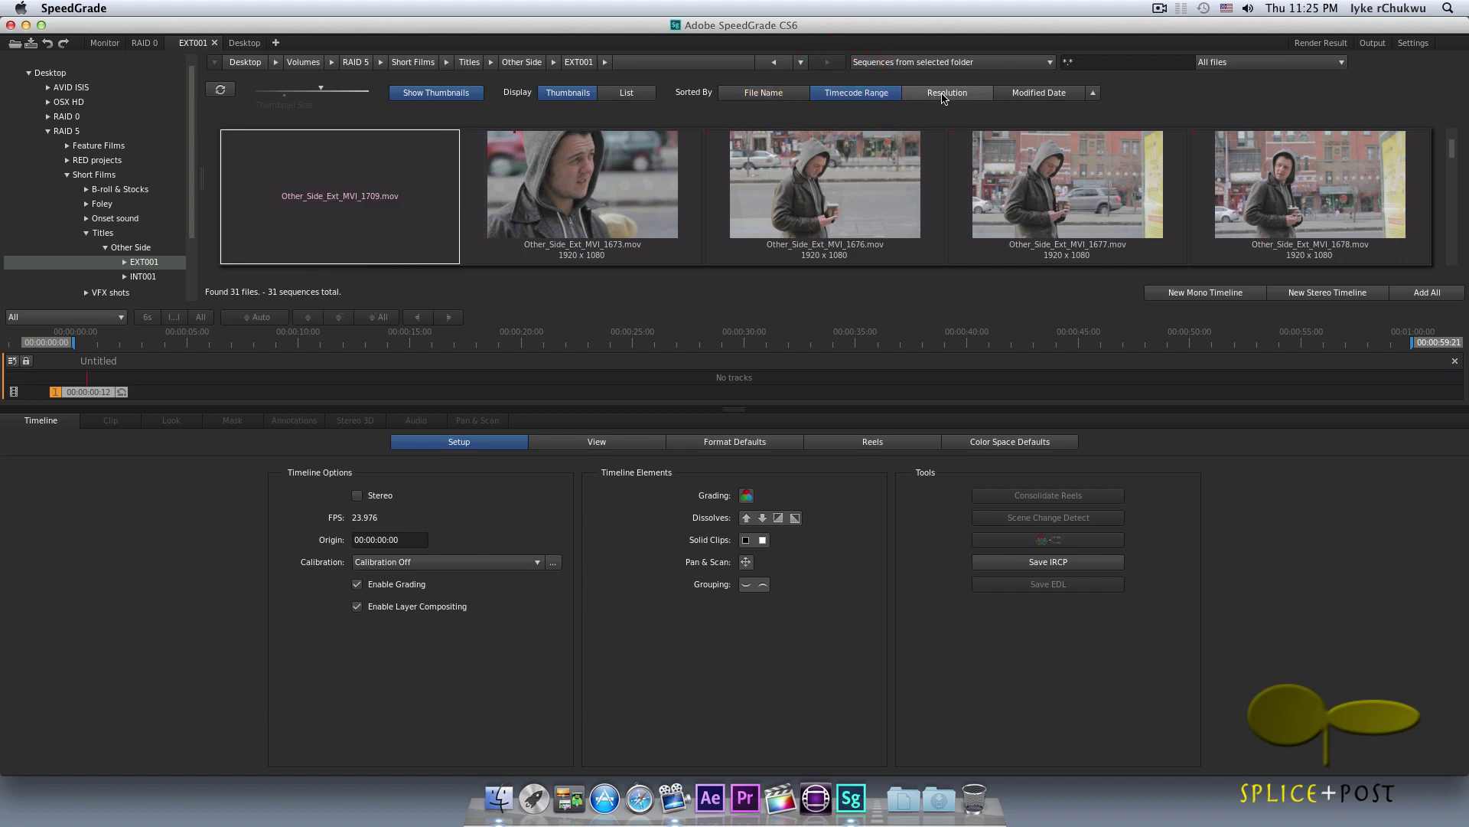
# Sort the EXT001 clips by resolution, by modified date, and finally by file name
pyautogui.click(946, 95)
pyautogui.click(1038, 95)
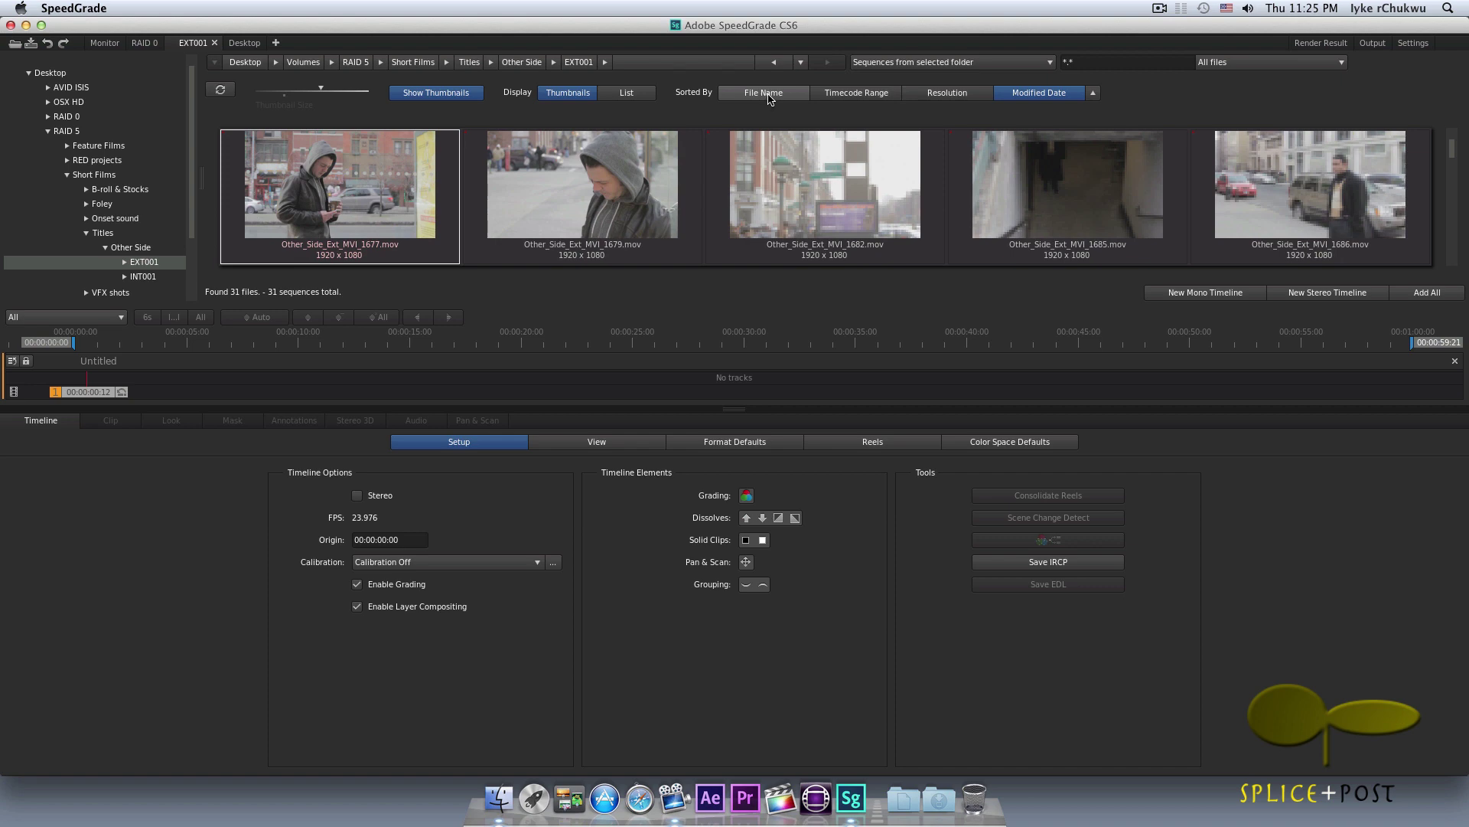
pyautogui.click(767, 95)
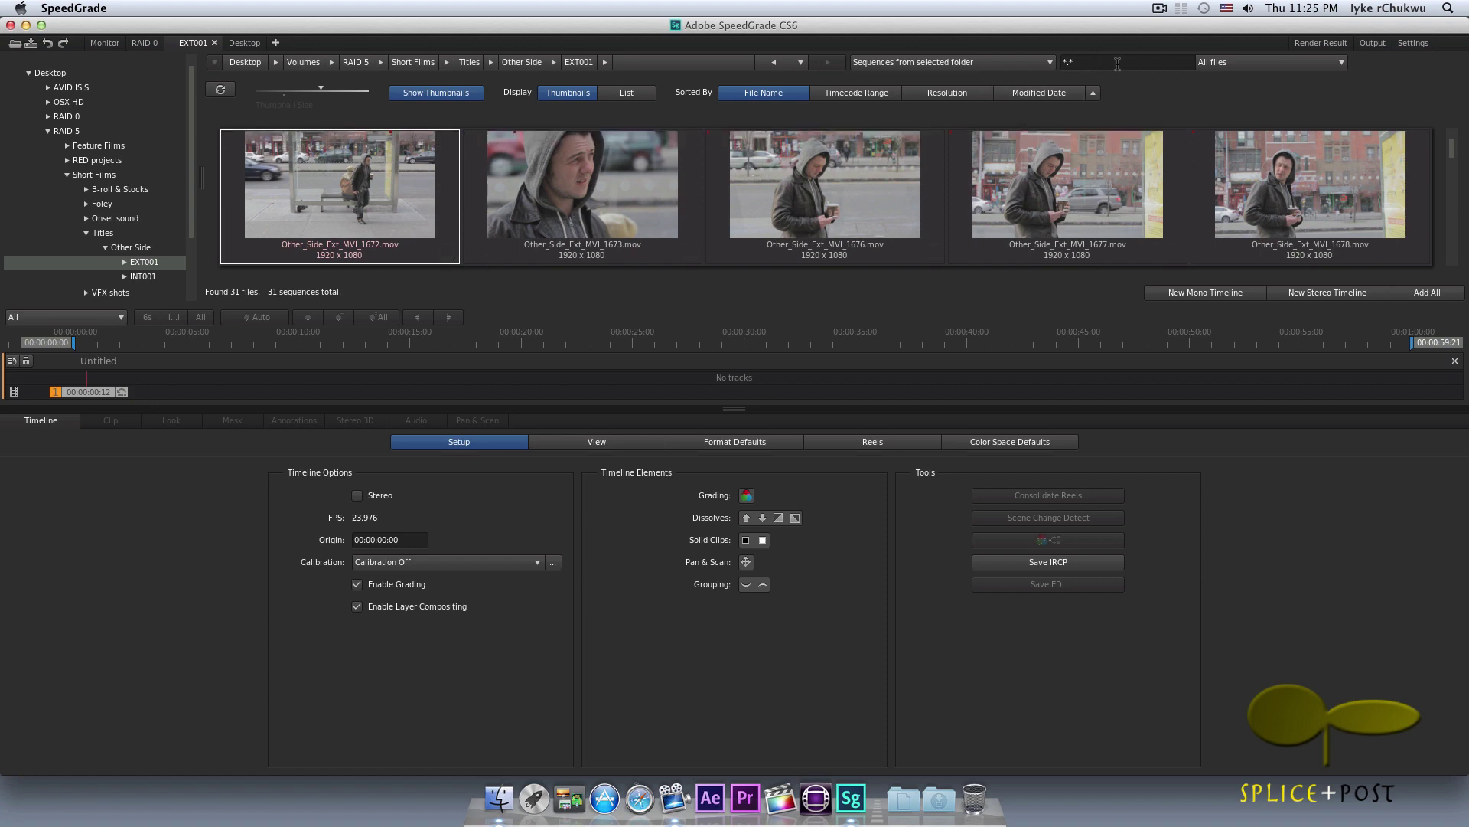
pyautogui.click(1096, 64)
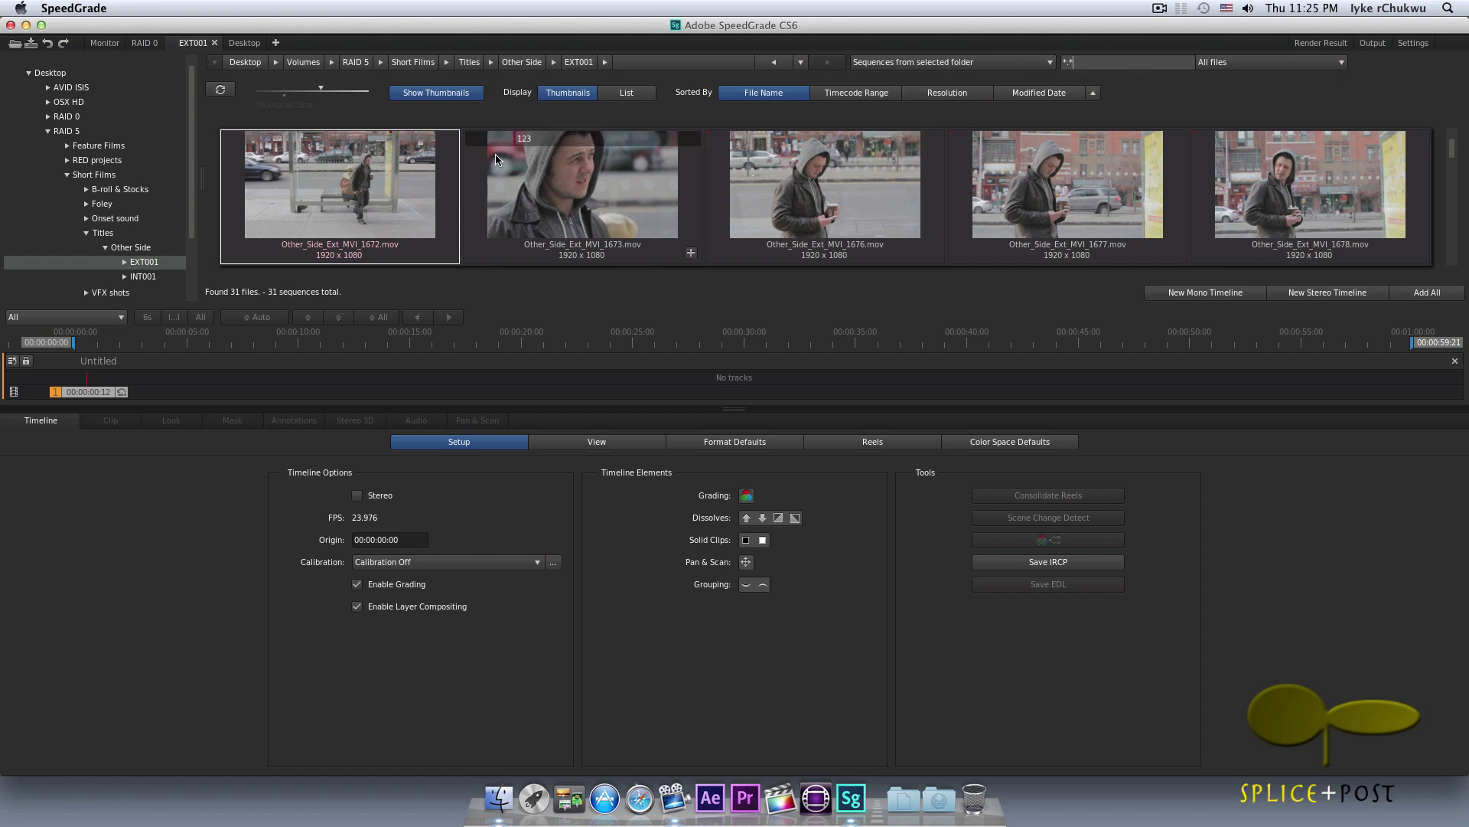
# Select the RAID 5 drive and list its media as sequences from folder + subtree
pyautogui.click(49, 133)
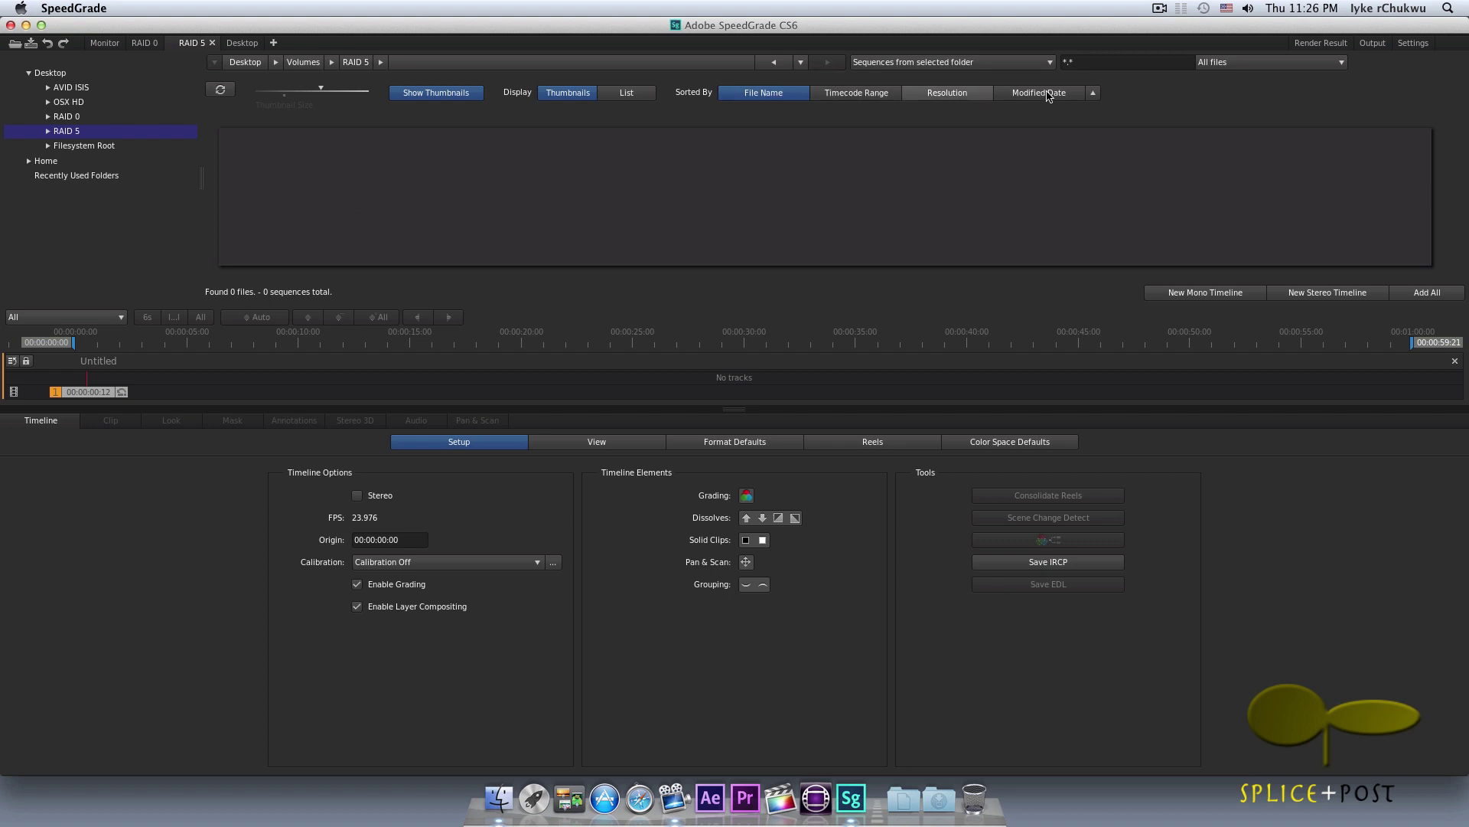
pyautogui.click(1071, 62)
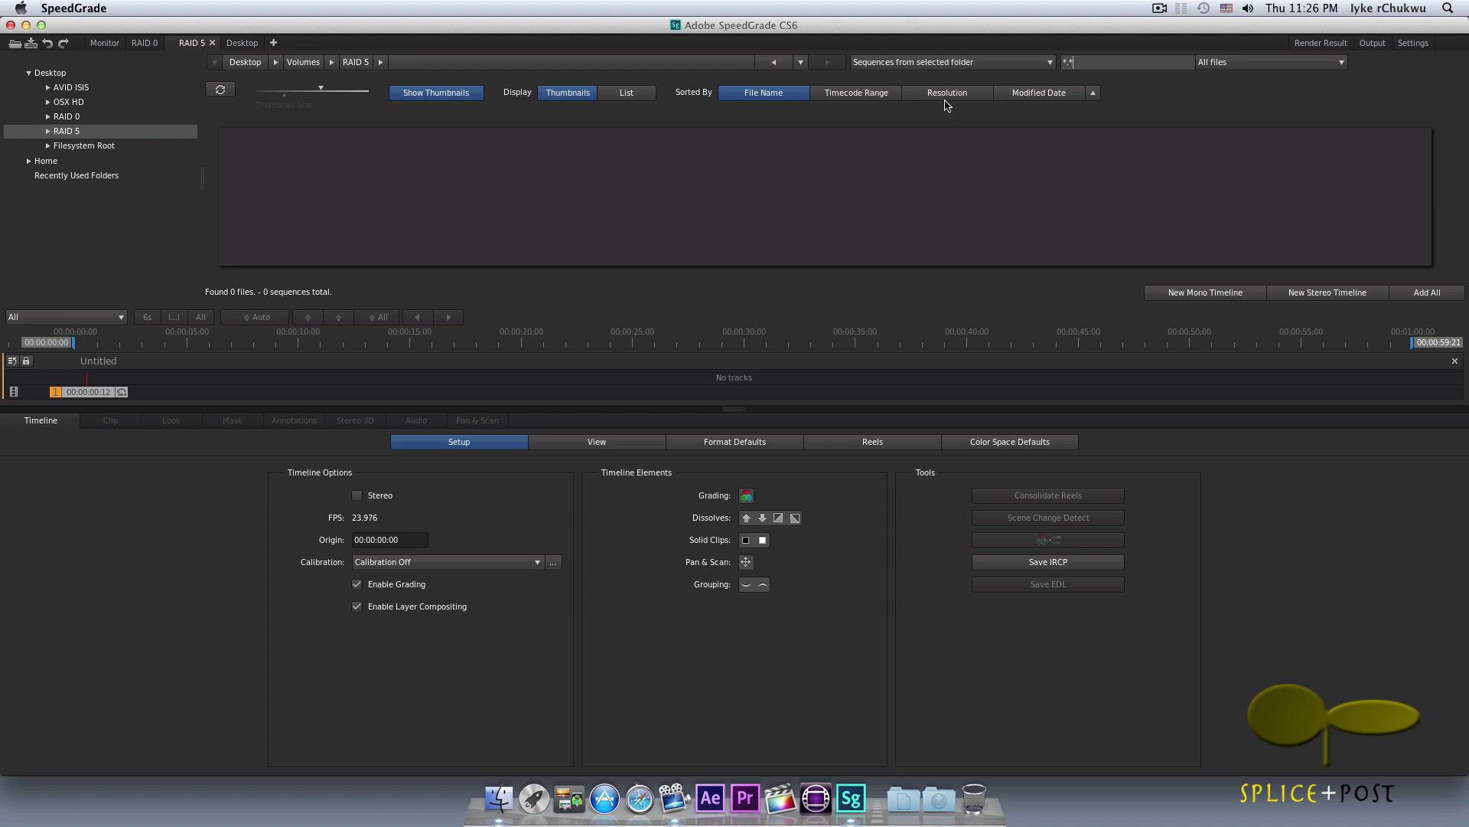
pyautogui.click(955, 64)
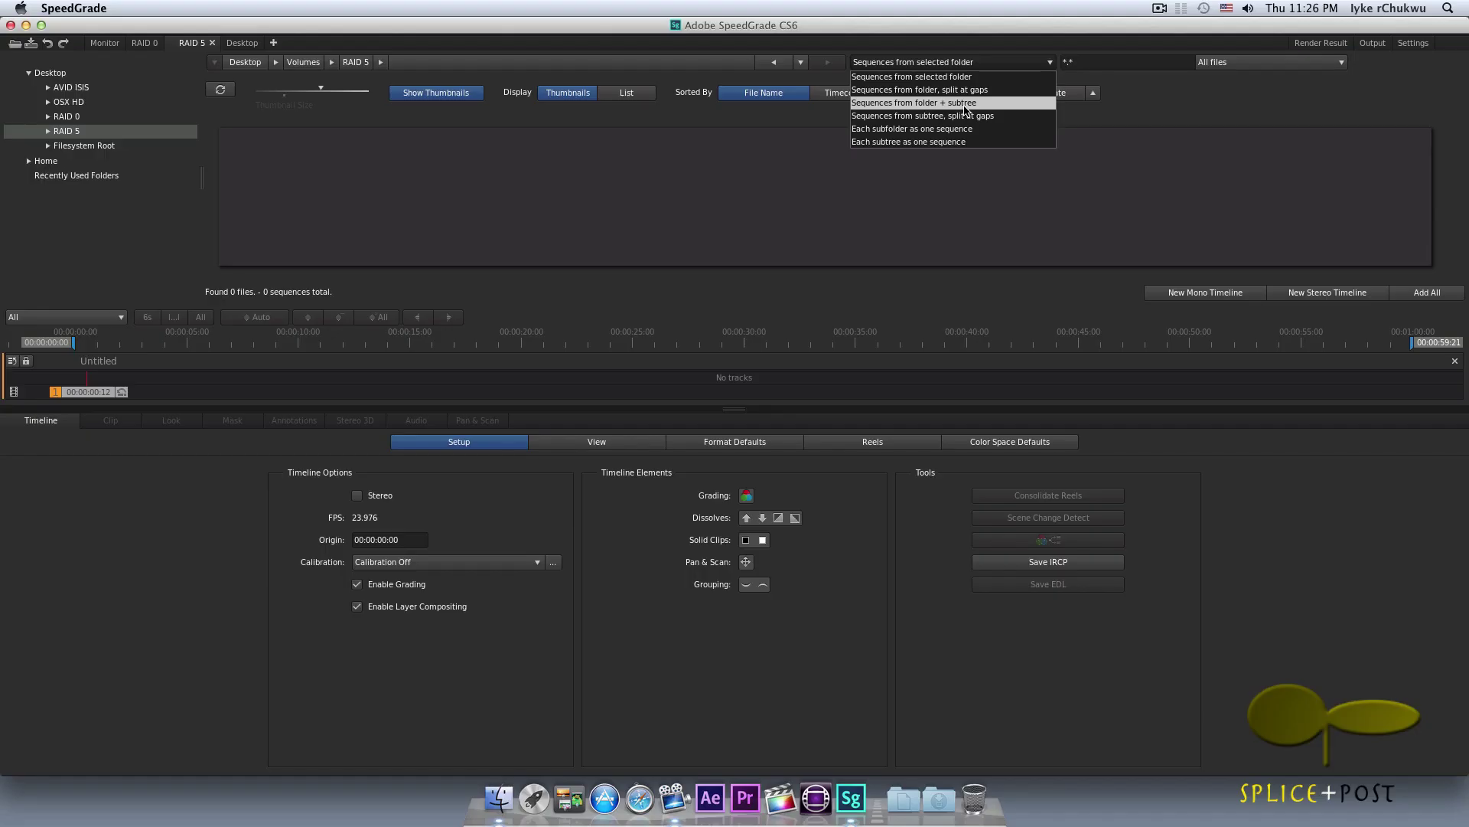
pyautogui.click(966, 105)
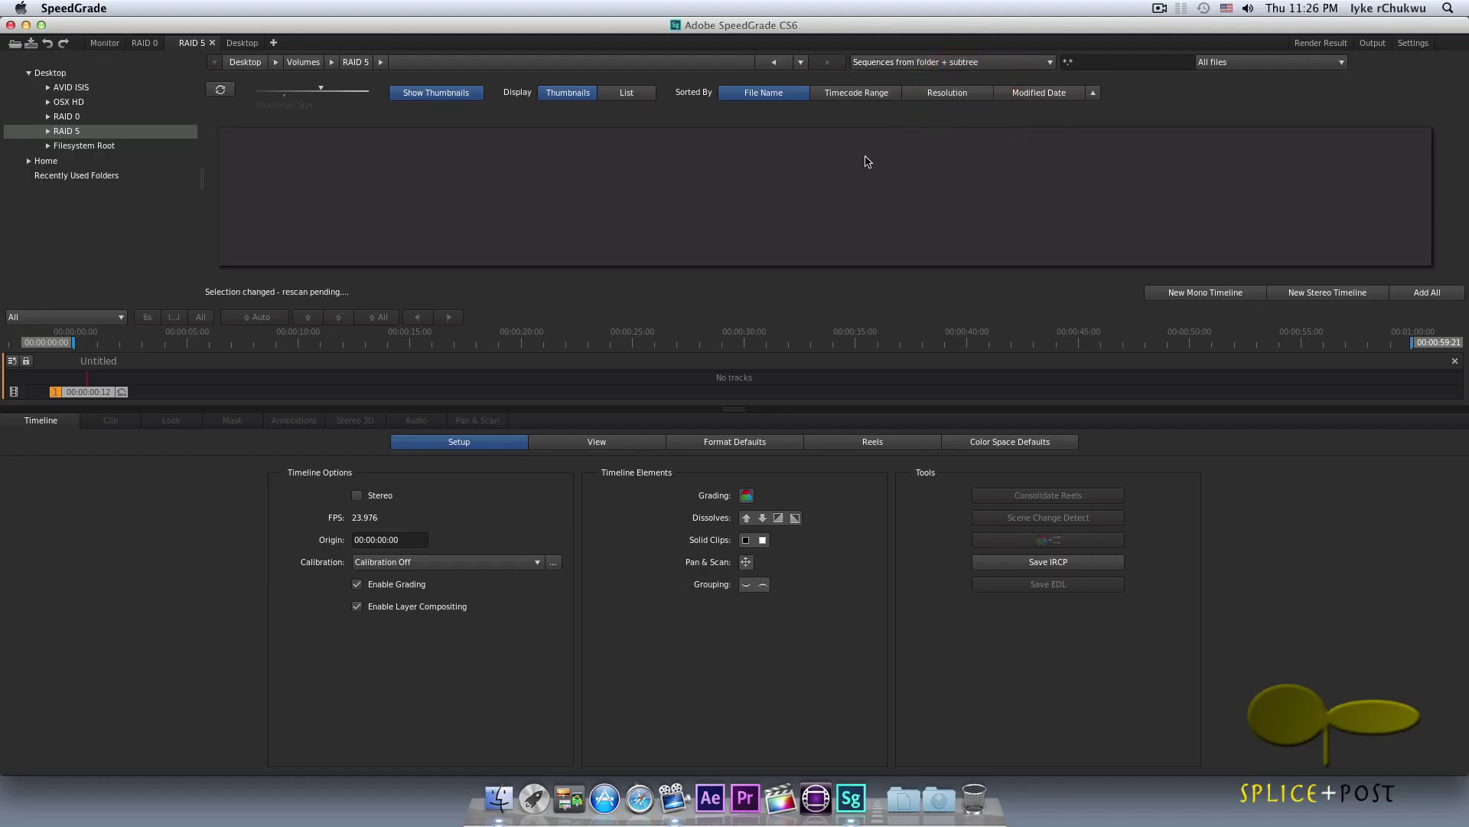
# Filter the RAID 5 media to R3D files using the file filter *.*r3d
pyautogui.click(1098, 62)
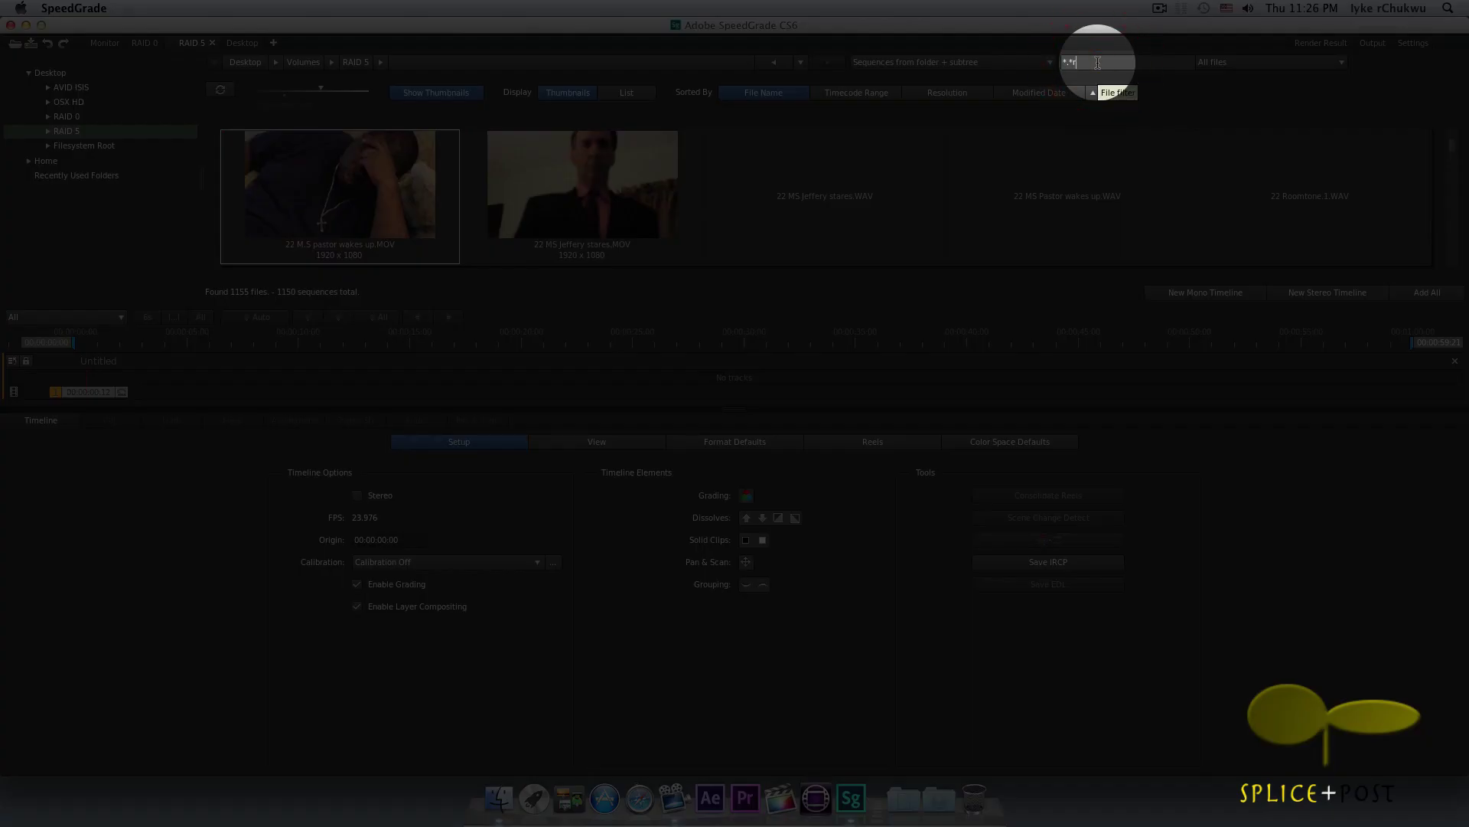
pyautogui.write('r3d')
pyautogui.click(1141, 104)
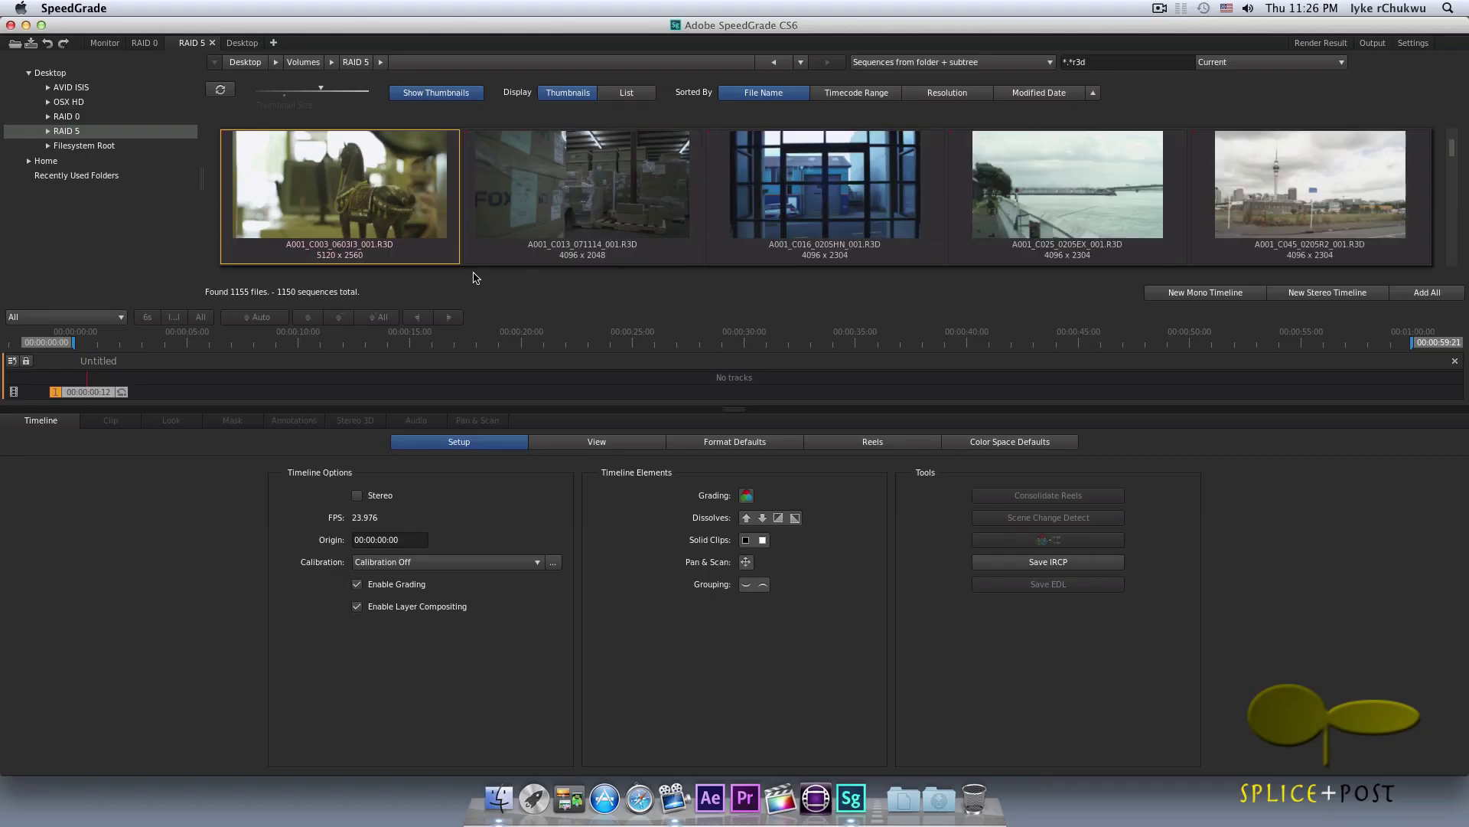
# Shrink the thumbnails to fit two rows of ten, and browse through the filtered R3D clips
pyautogui.moveTo(505, 261)
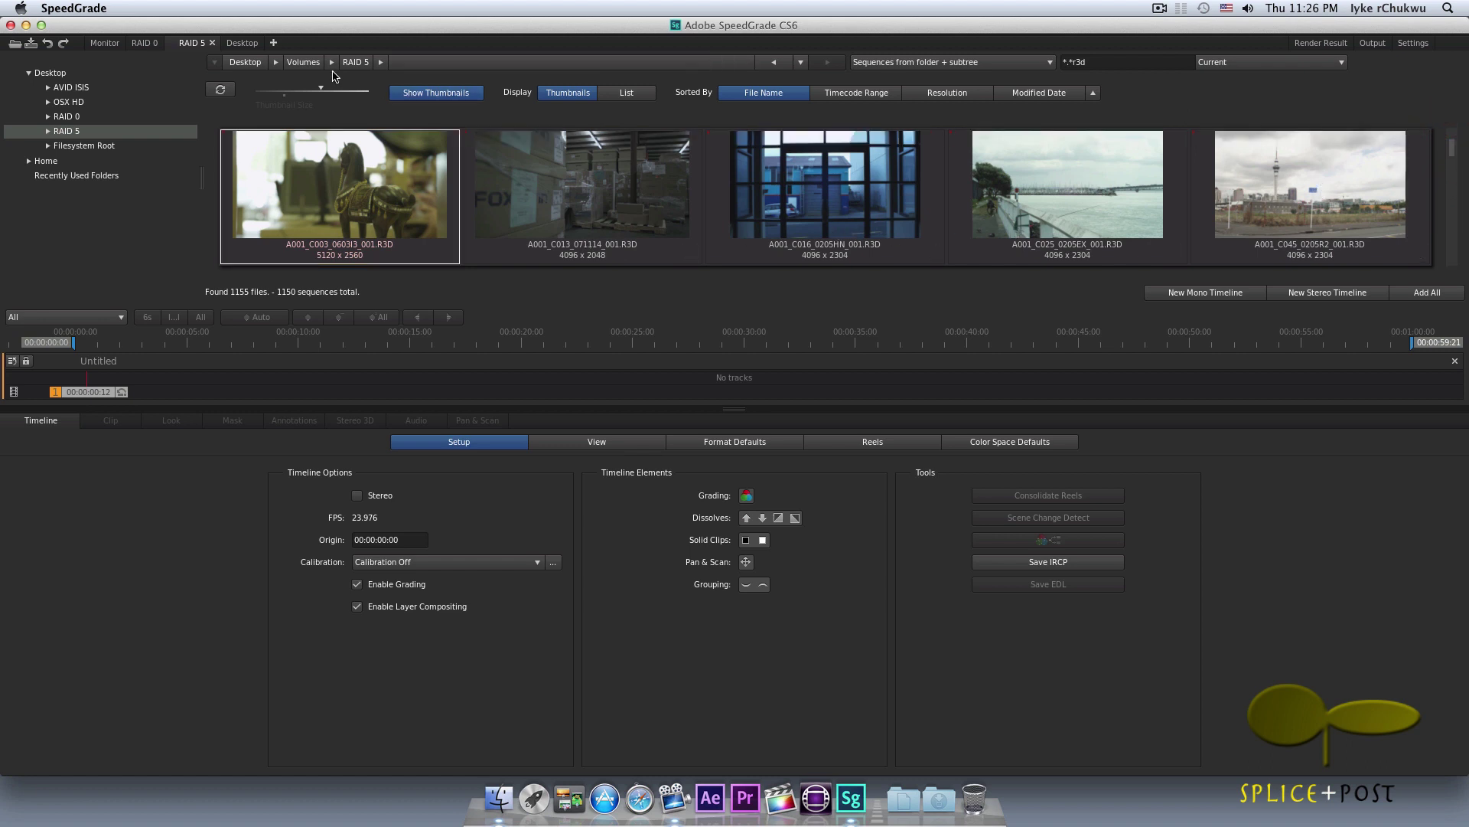
pyautogui.moveTo(320, 91); pyautogui.dragTo(287, 95)
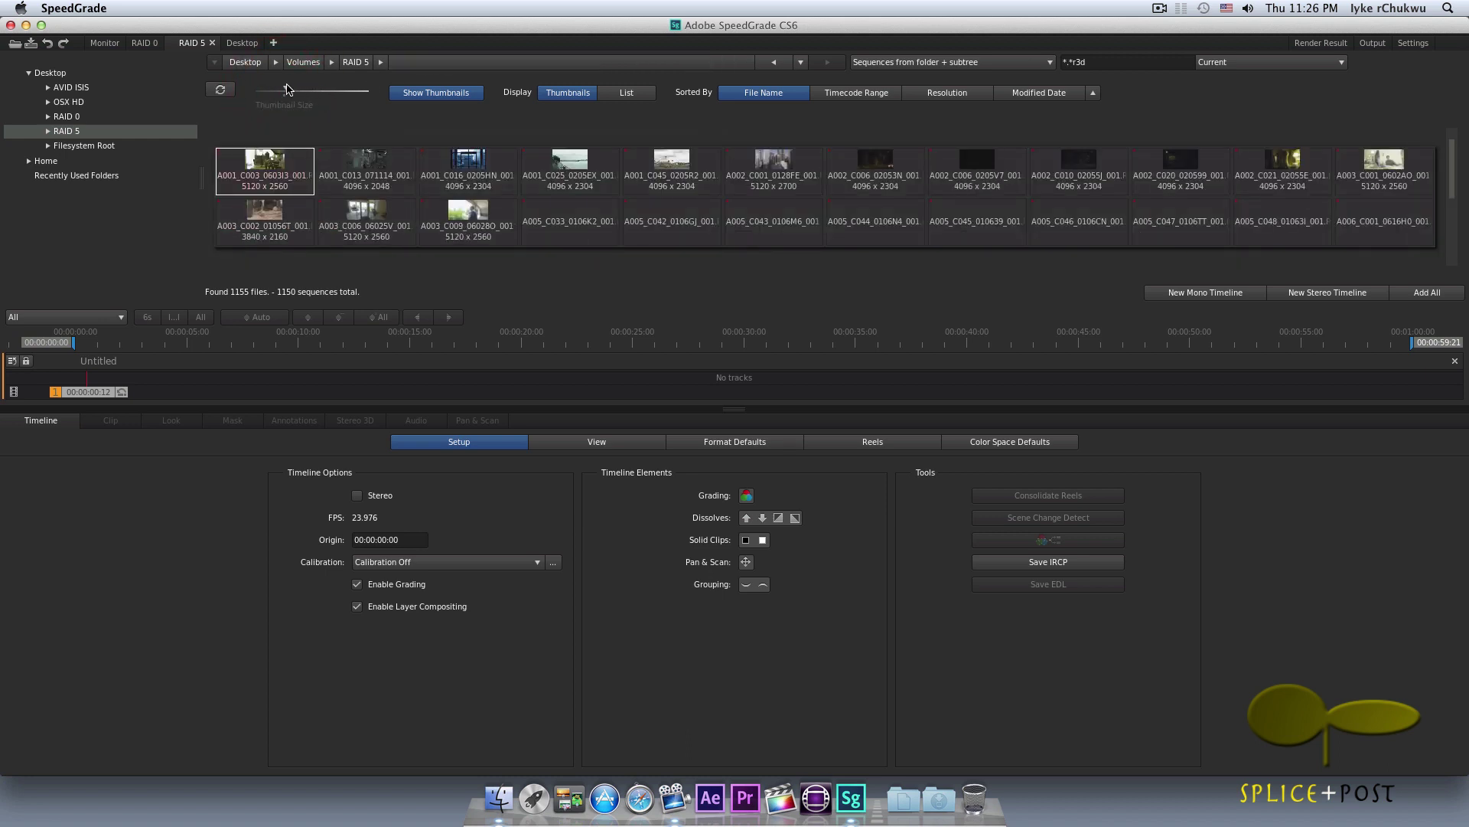
pyautogui.moveTo(287, 89); pyautogui.dragTo(291, 90)
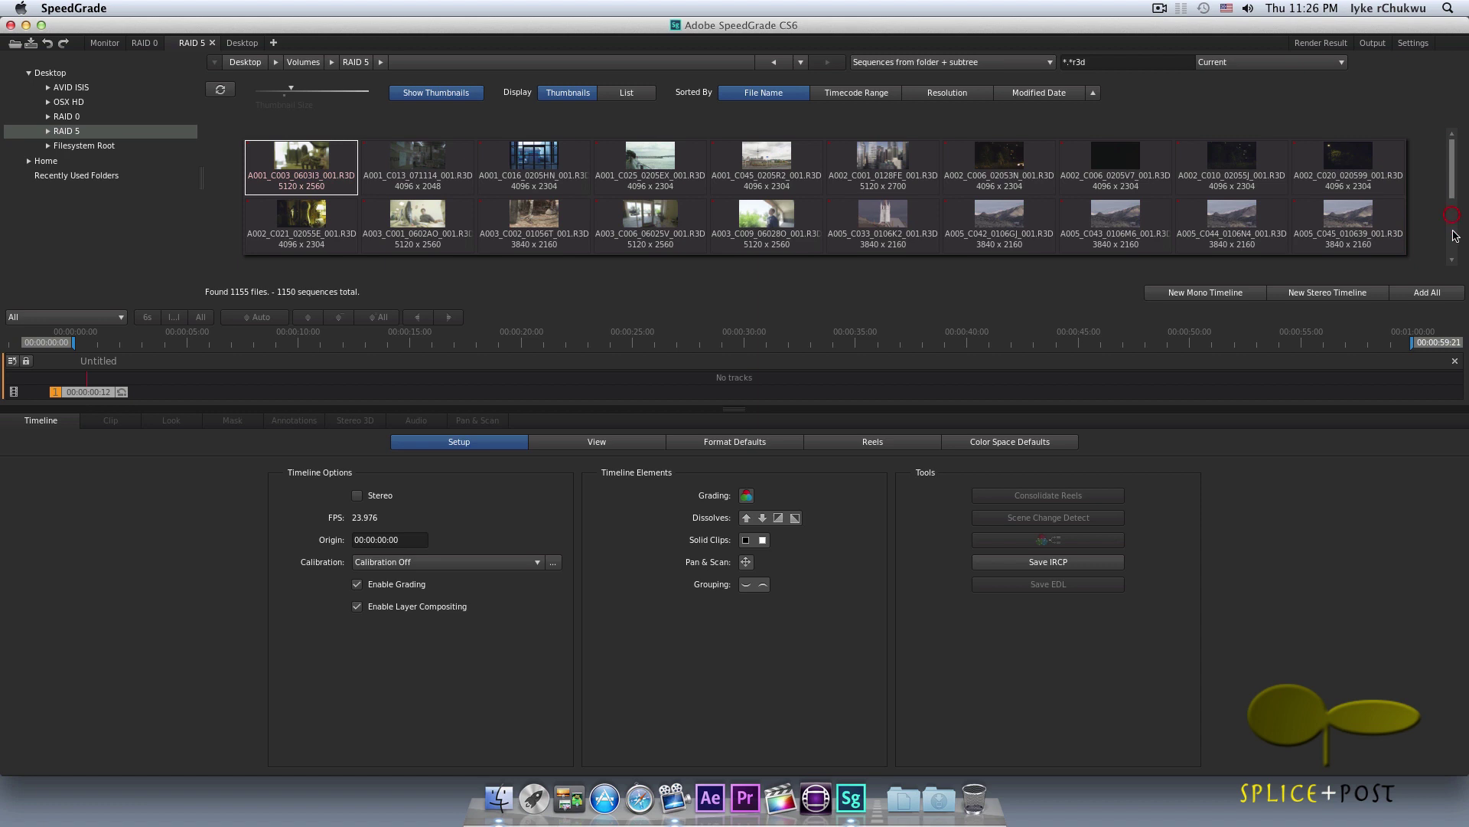
pyautogui.click(1454, 227)
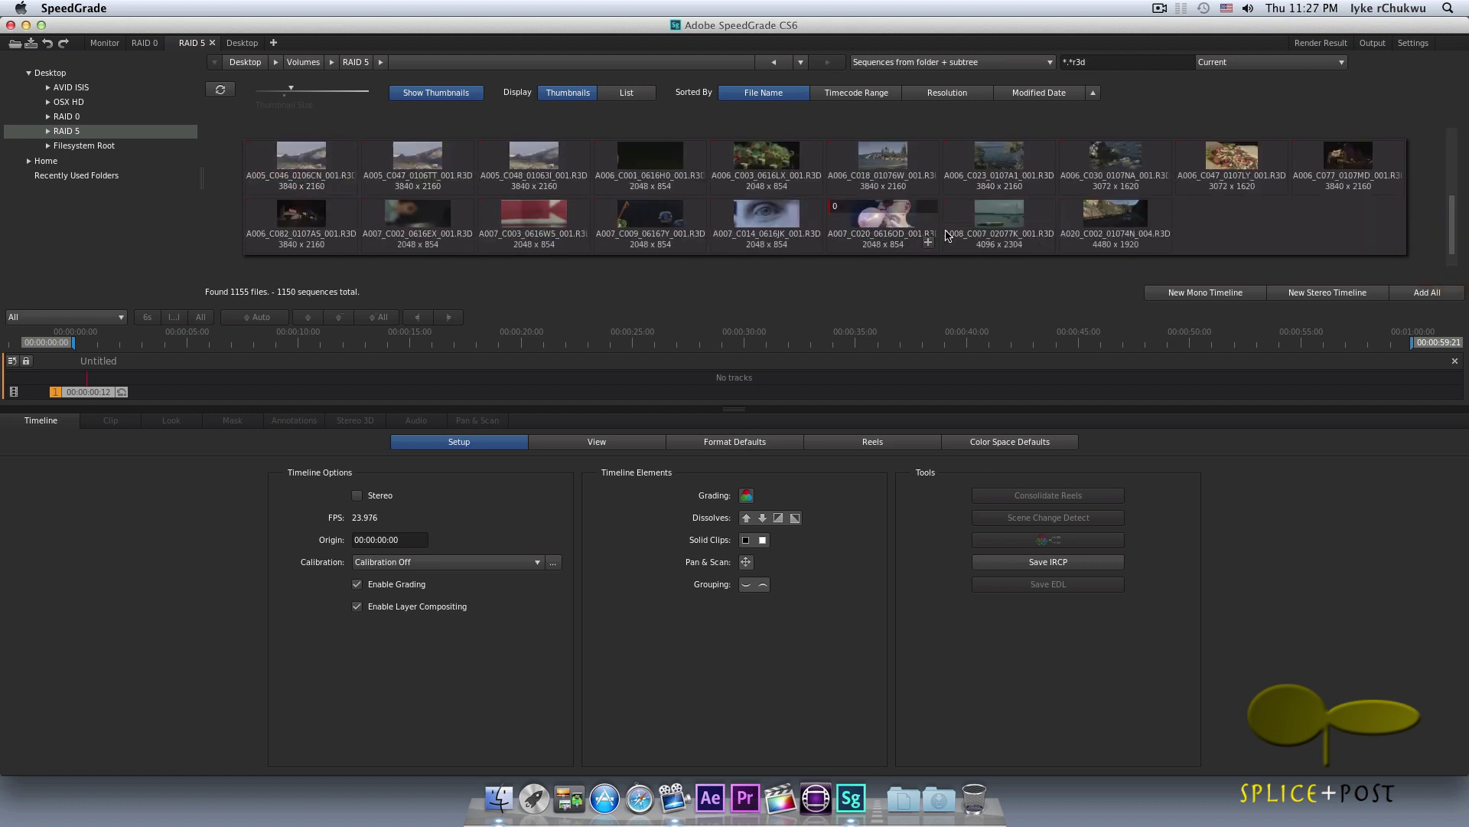
pyautogui.scroll(2, 1370, 220)
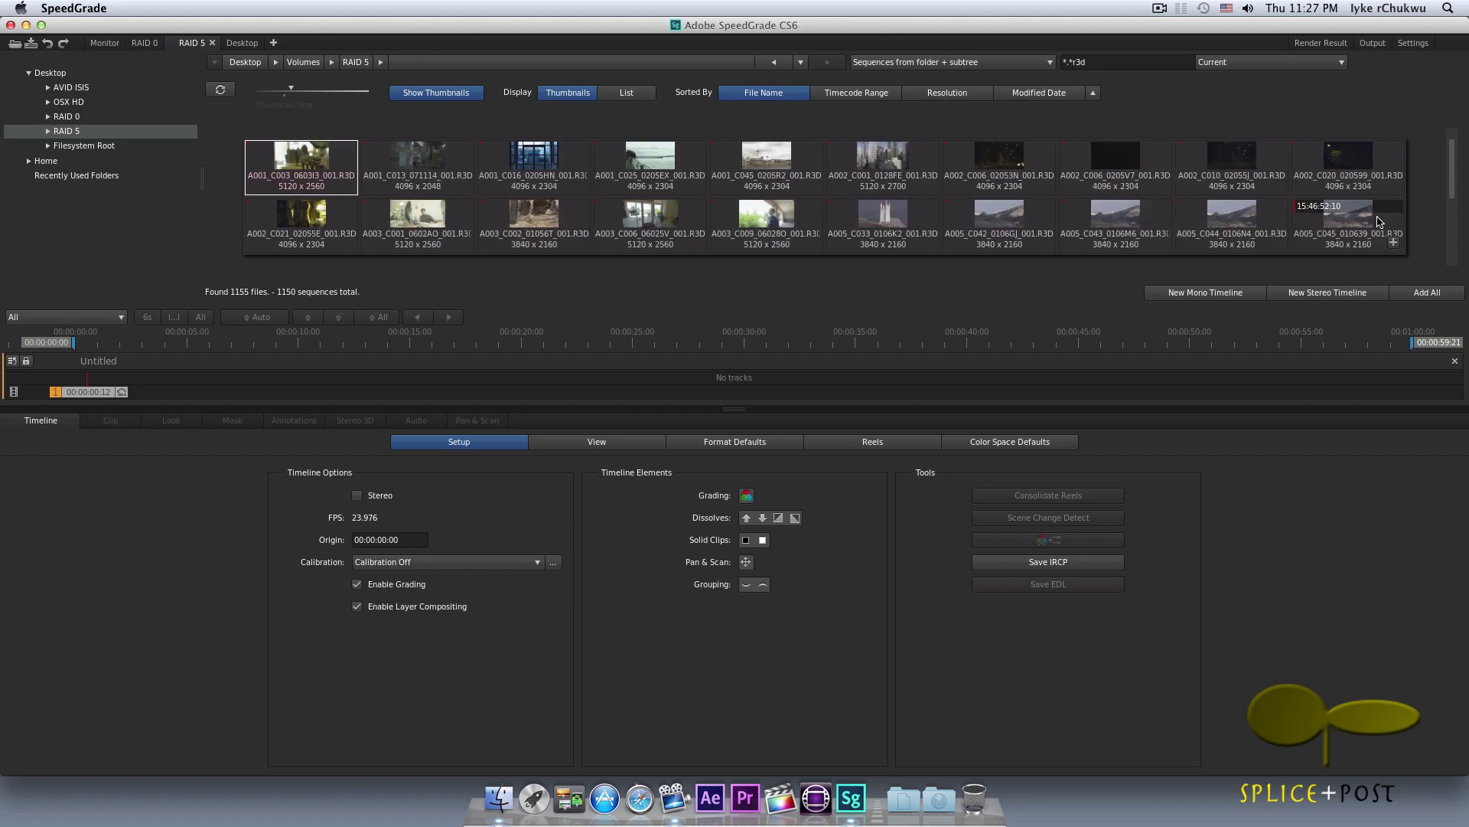
pyautogui.scroll(-2, 1377, 221)
pyautogui.scroll(2, 1377, 221)
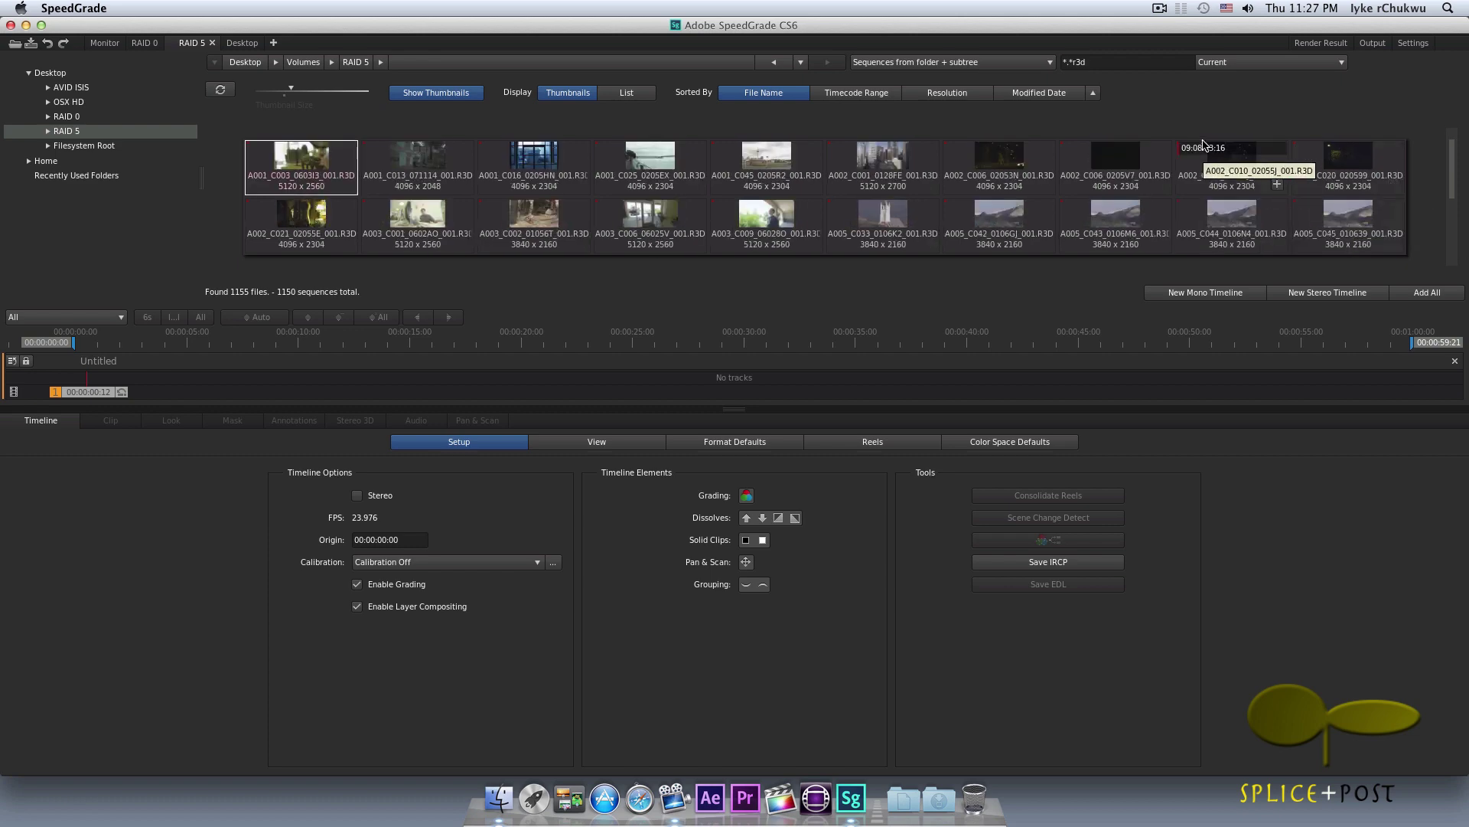
# Change the file filter to *.*mov and browse through the QuickTime clips
pyautogui.press('BackSpace')
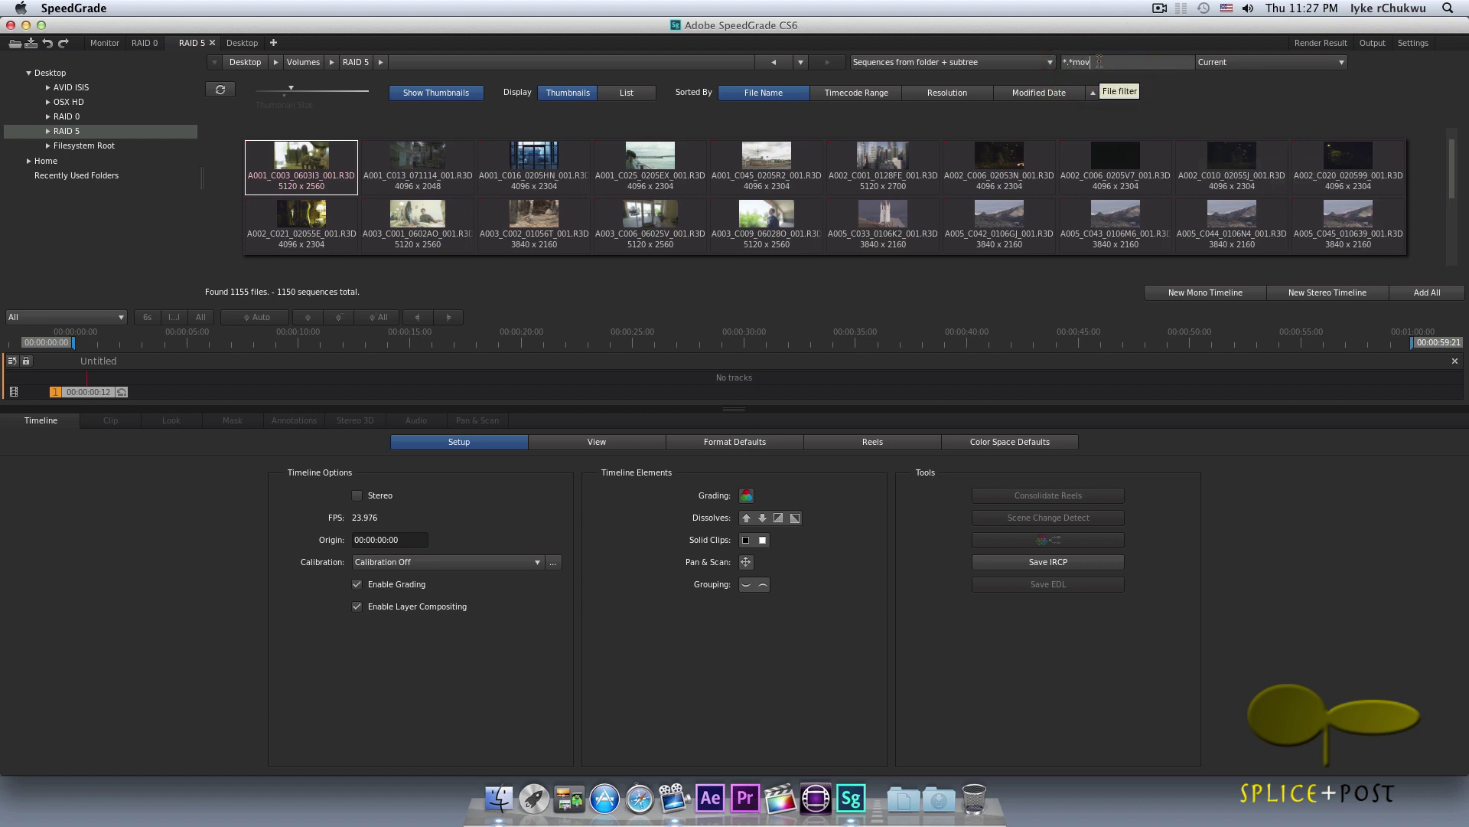
pyautogui.write('mov')
pyautogui.click(1192, 104)
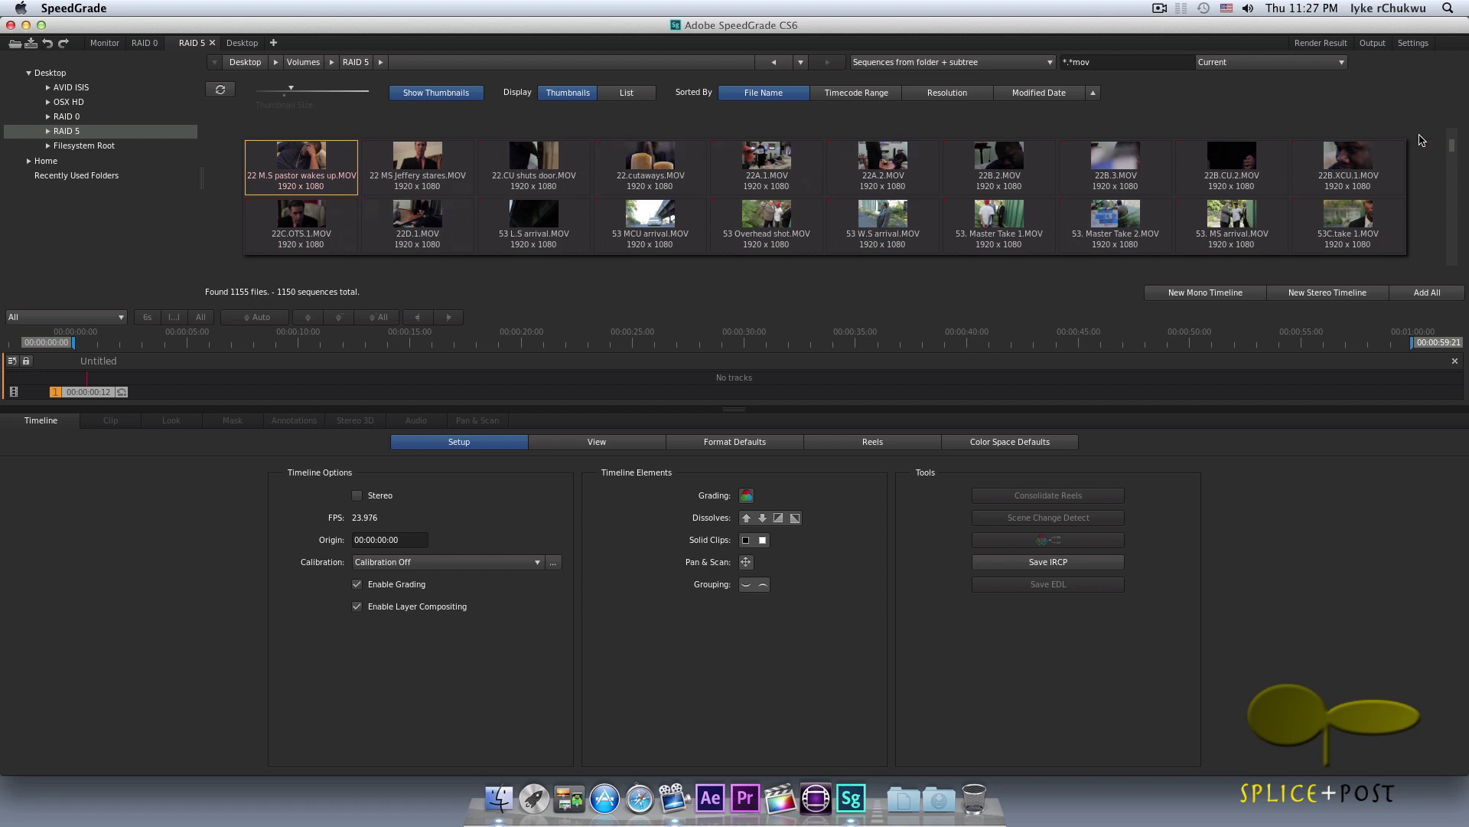
pyautogui.click(1448, 170)
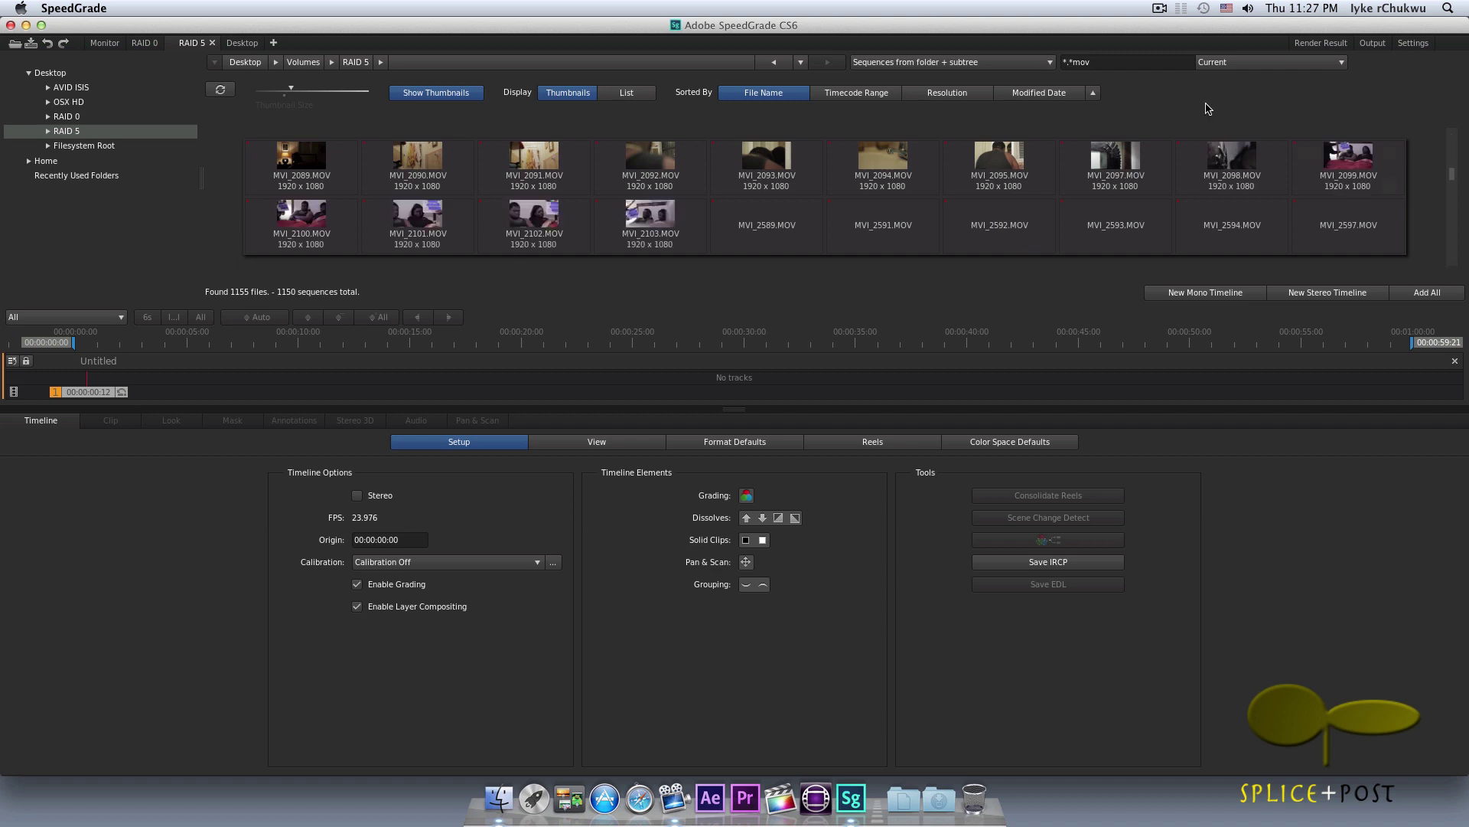
# Change the file filter to *.*avi to list only the AVI clips
pyautogui.click(1119, 63)
pyautogui.press('BackSpace')
pyautogui.press('BackSpace')
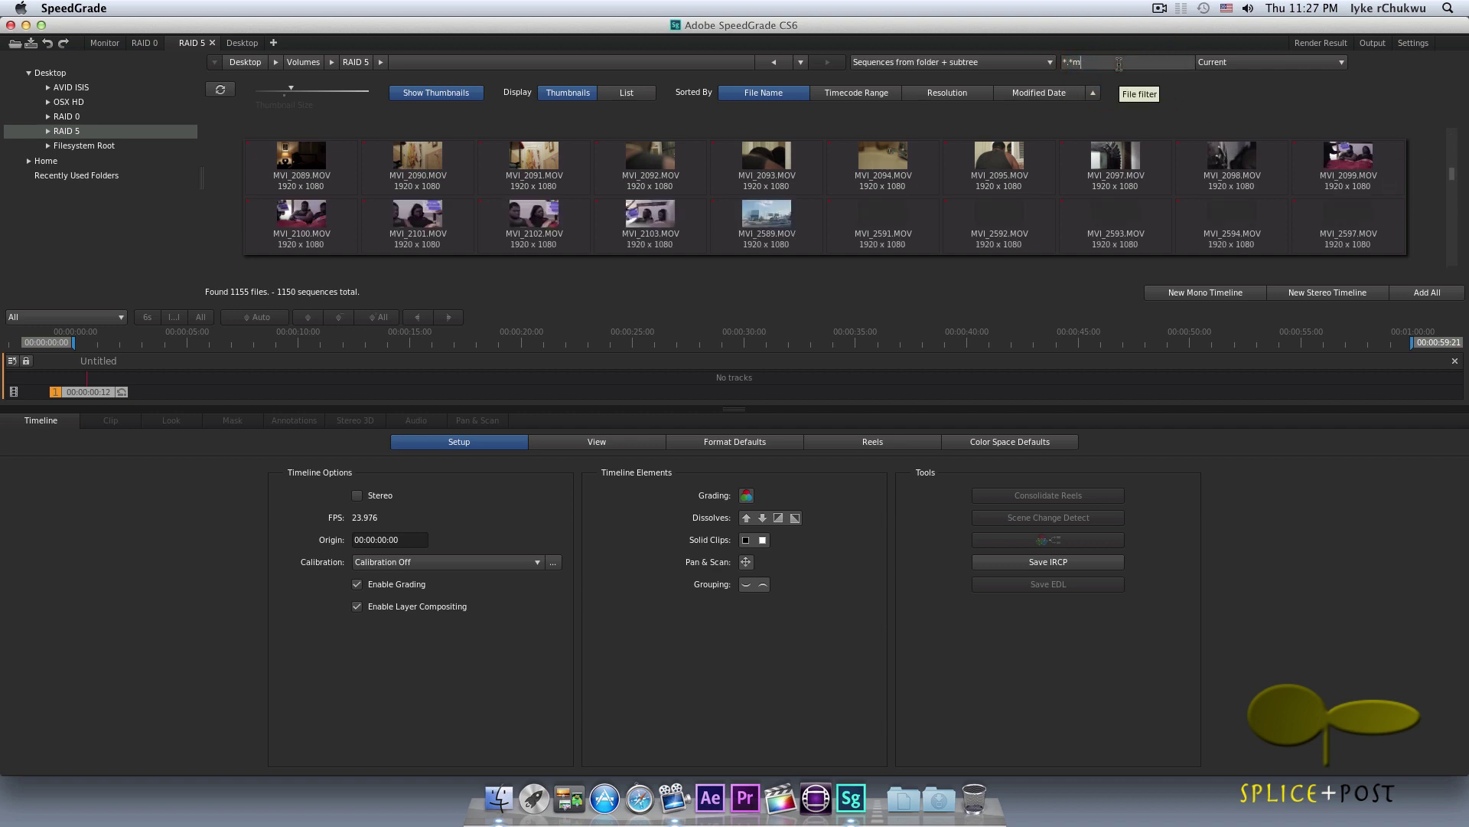
pyautogui.write('avi')
pyautogui.click(1194, 113)
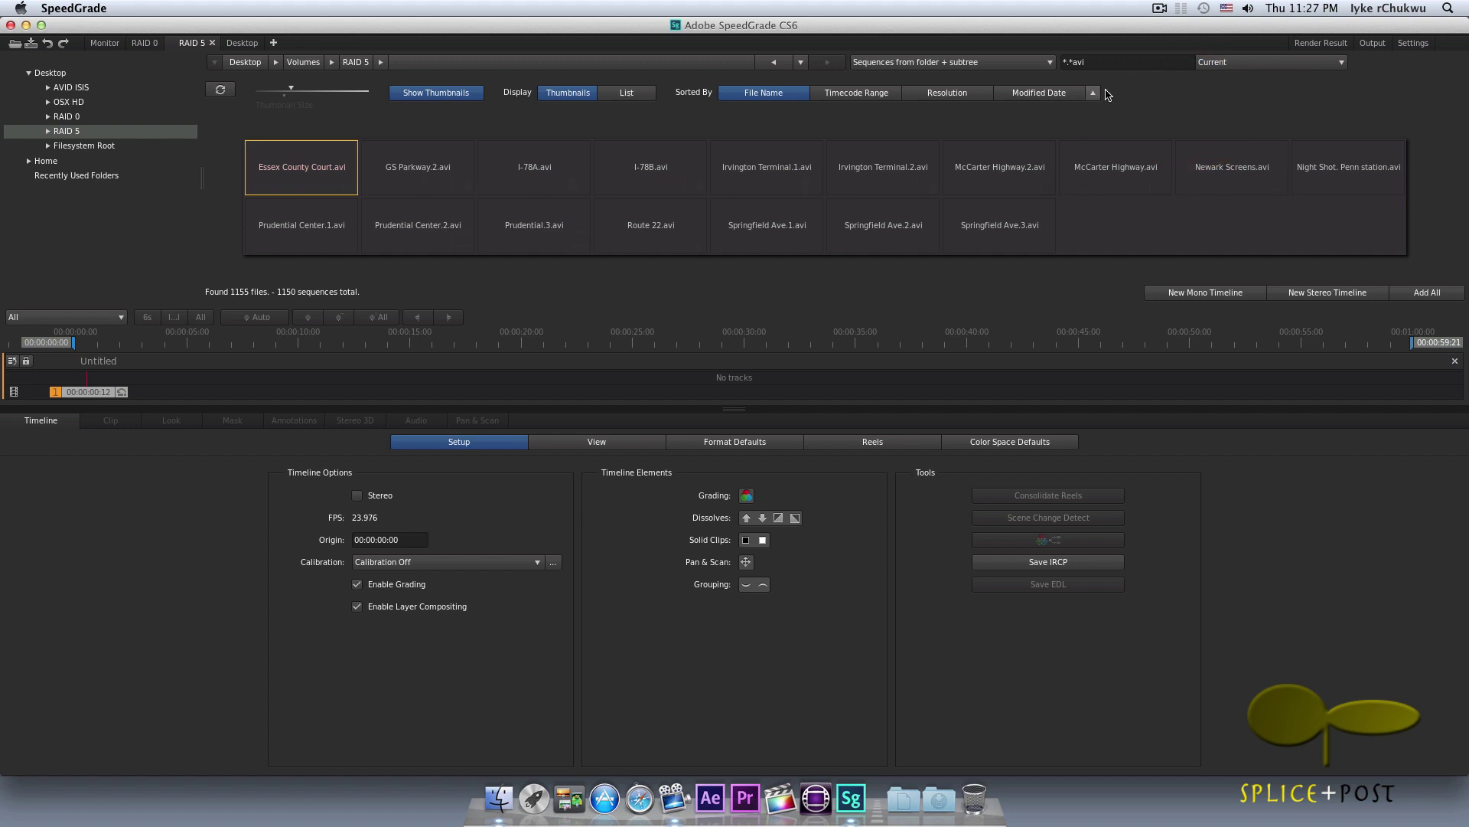
# Reset the file filter to *.* and restrict the listing to sequences from the selected folder
pyautogui.click(1103, 63)
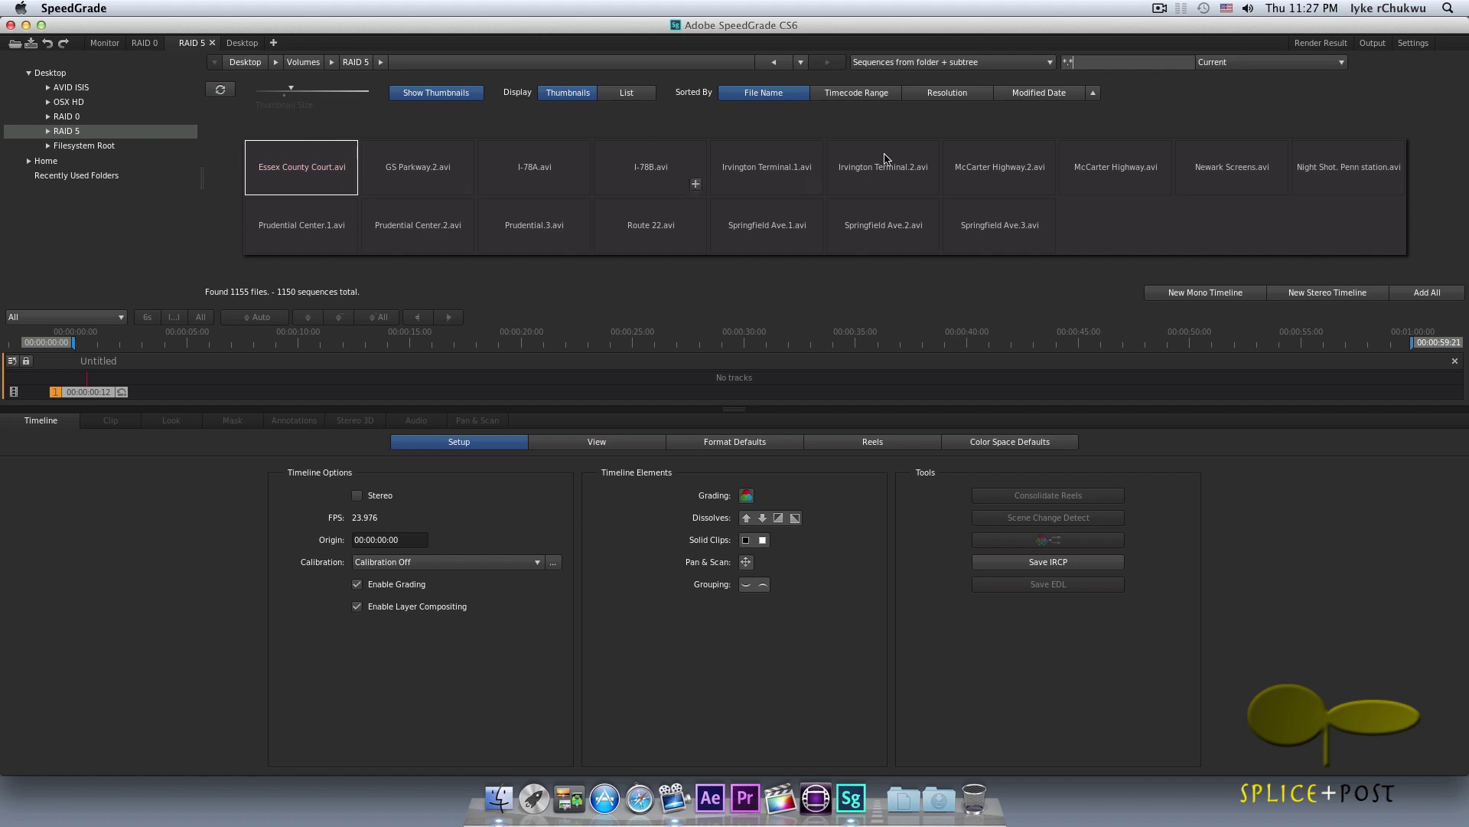
pyautogui.click(924, 63)
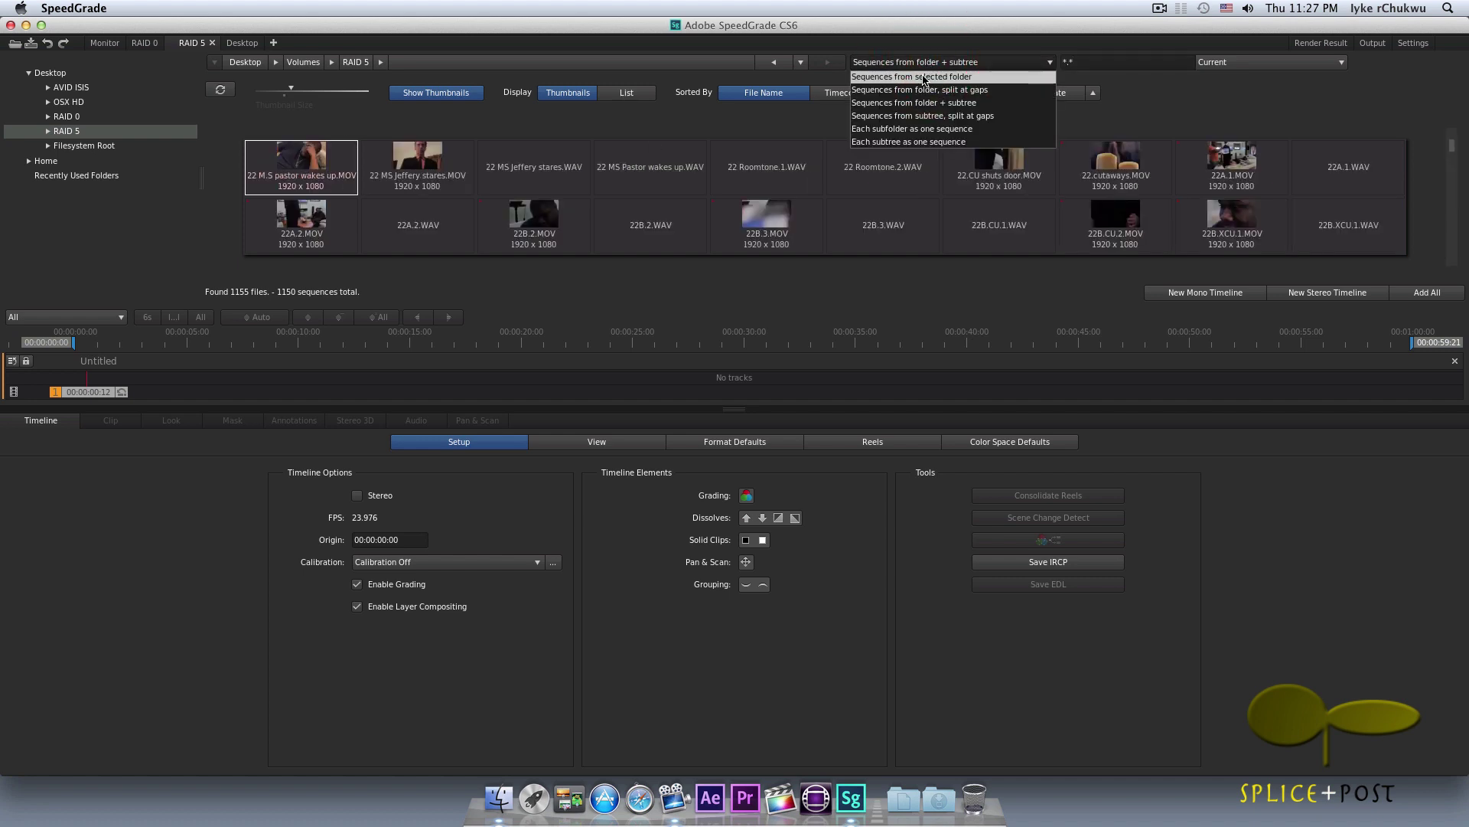
pyautogui.click(924, 78)
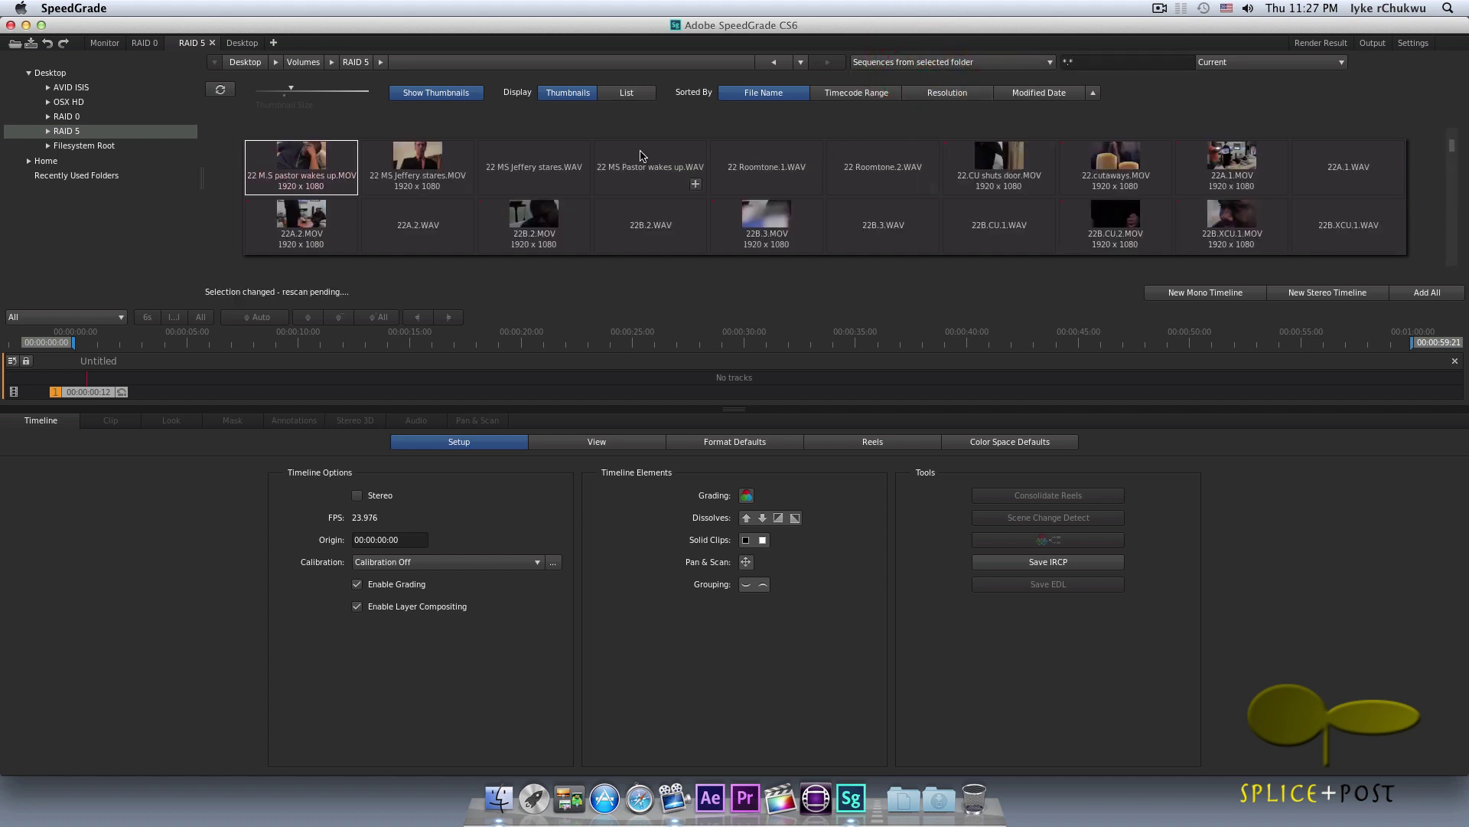